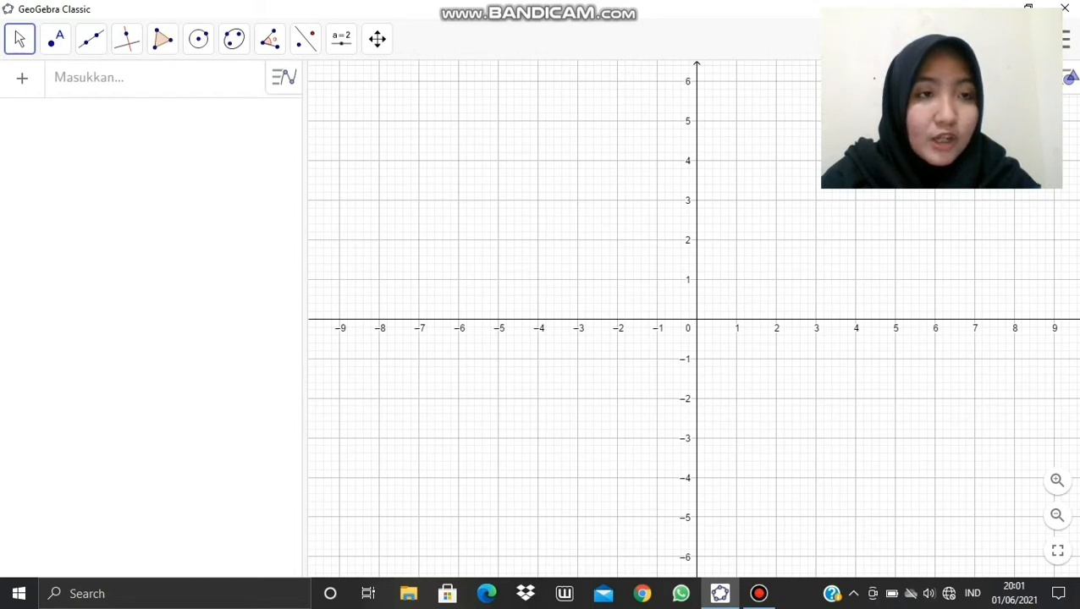
Draw a triangle with the Polygon tool, using the vertices (2, 1), (4, 1) and (3, 3).
click(162, 47)
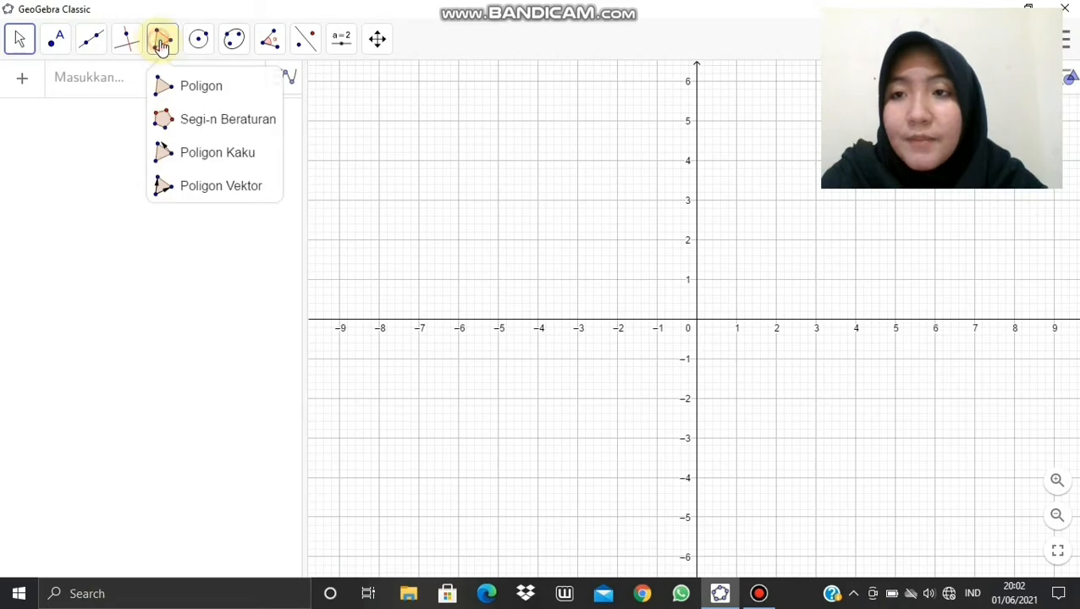
click(187, 93)
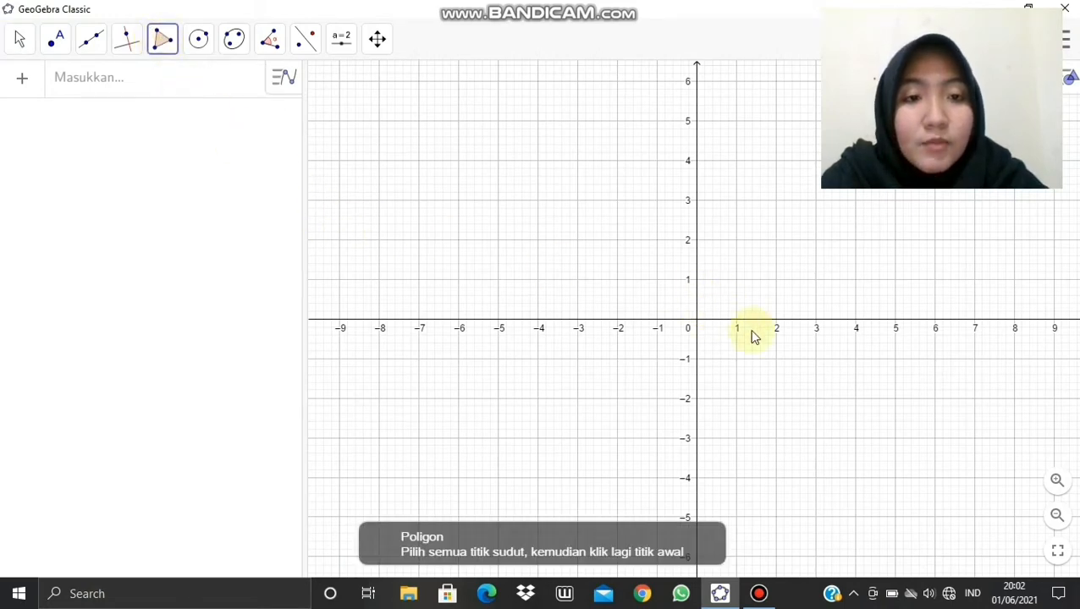
click(15, 44)
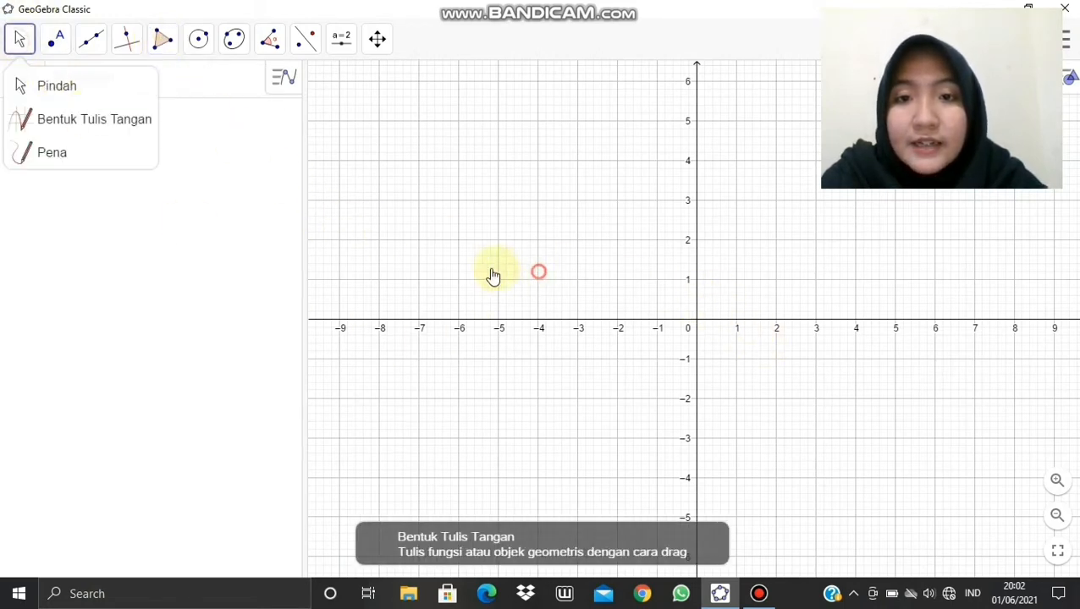
drag(492, 275, 406, 258)
click(162, 39)
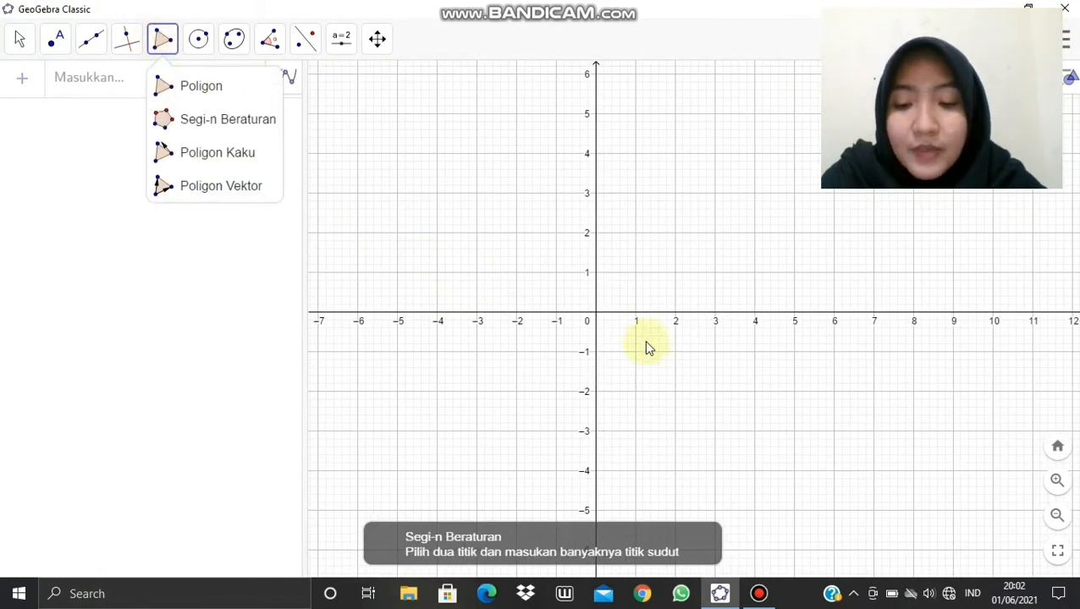
click(676, 273)
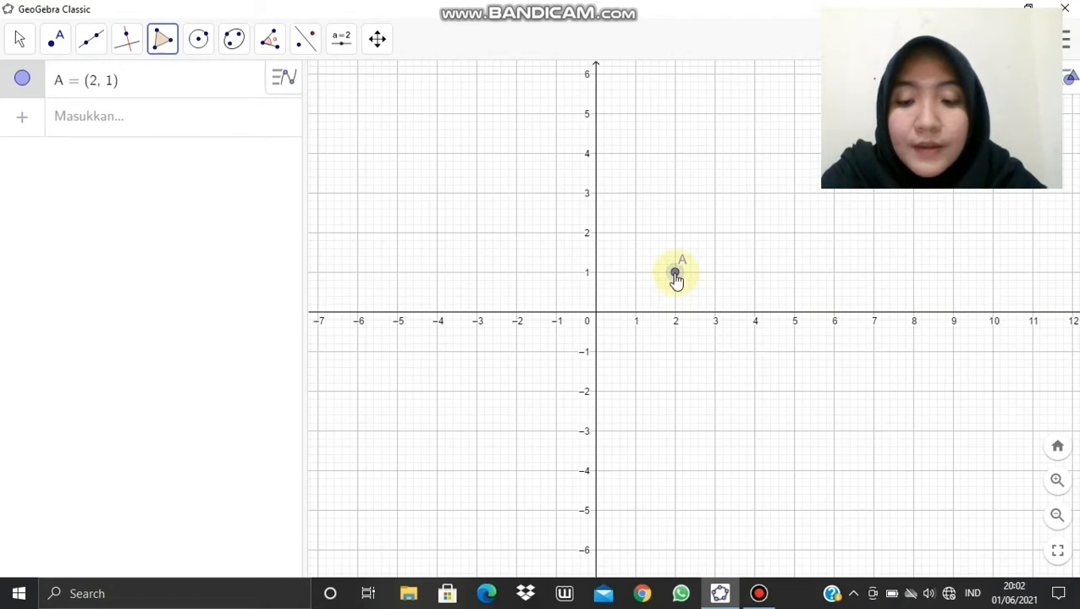
click(755, 273)
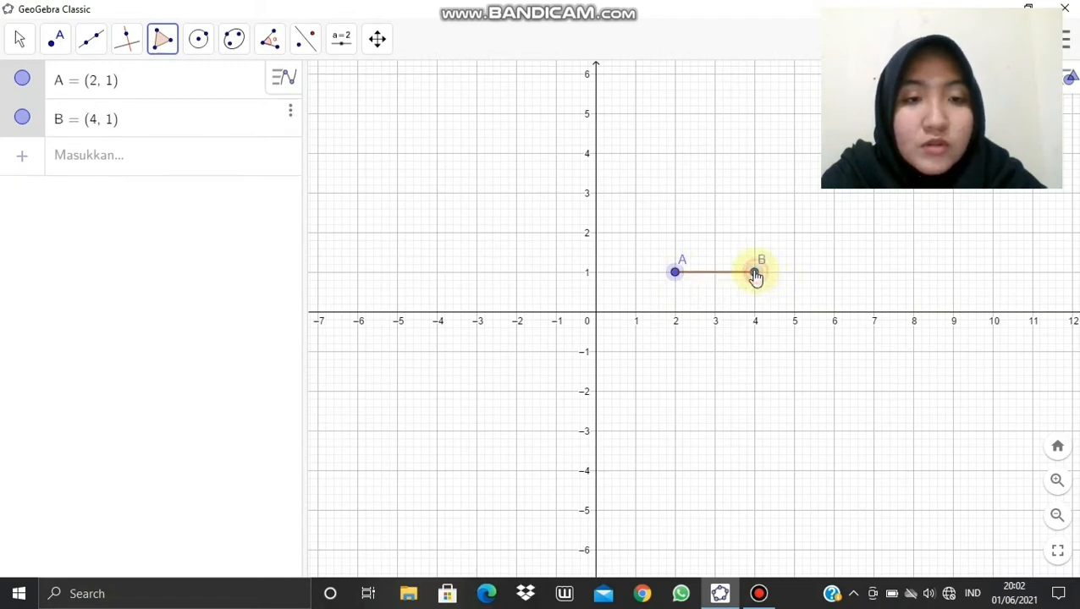
click(716, 193)
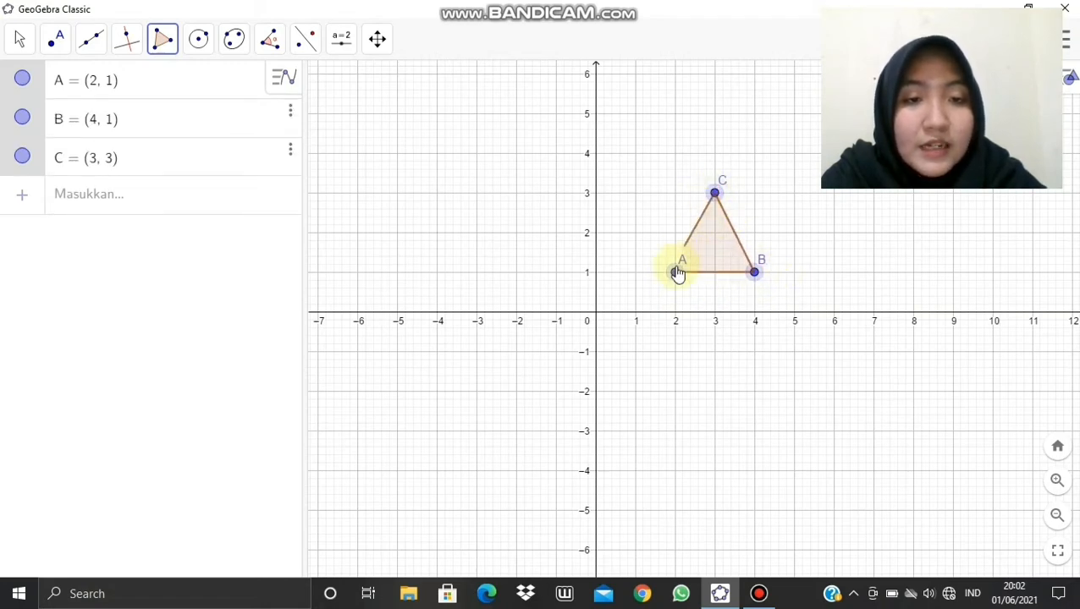
click(676, 272)
Create a vector between two points, starting at (1, 1) and ending at (0, 5) on the y-axis.
click(269, 38)
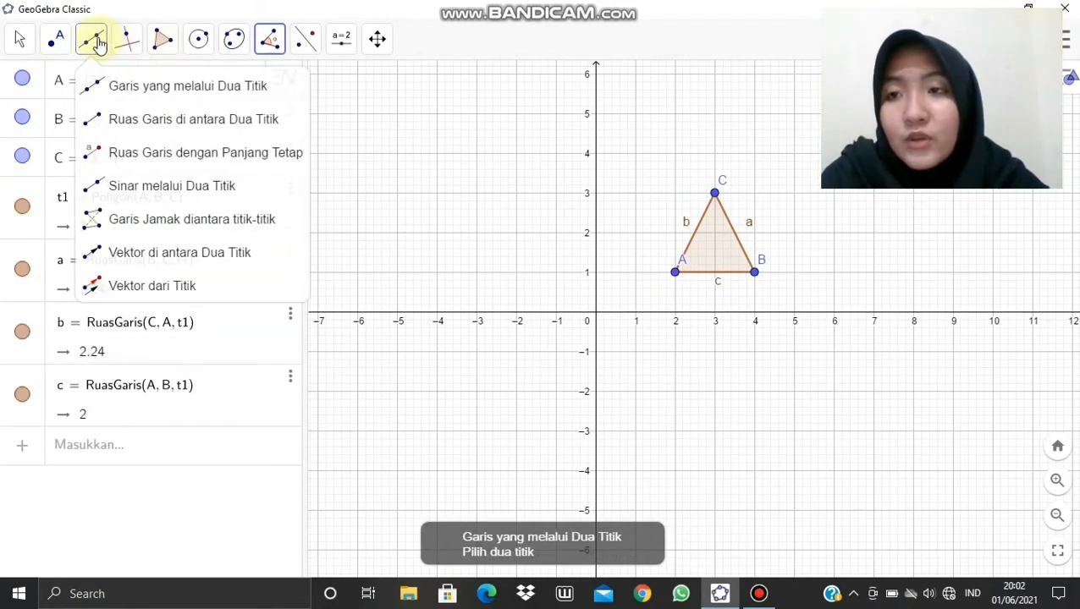
click(129, 260)
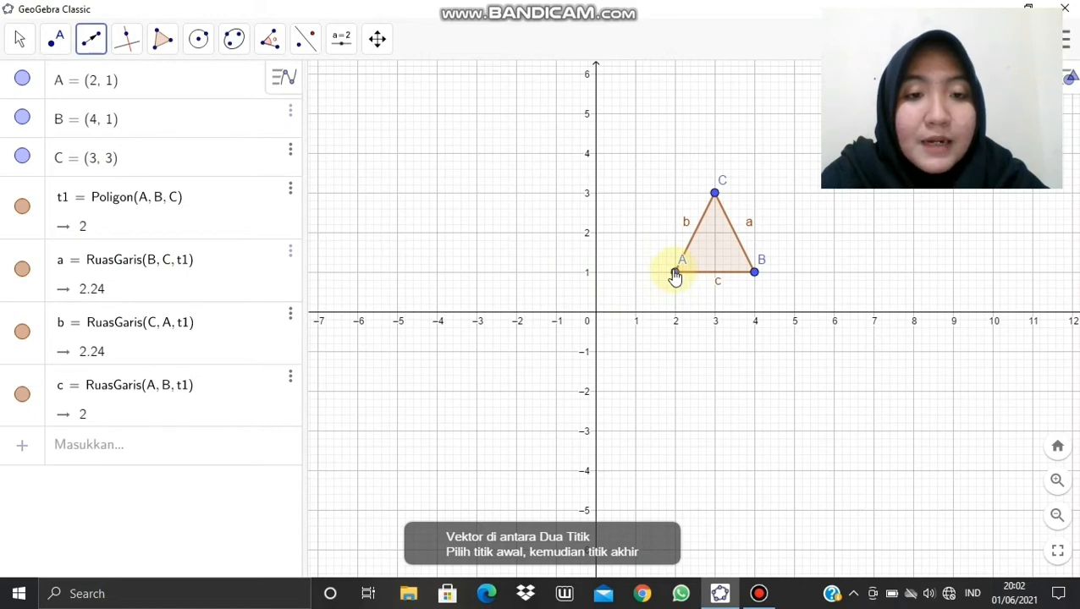
click(636, 274)
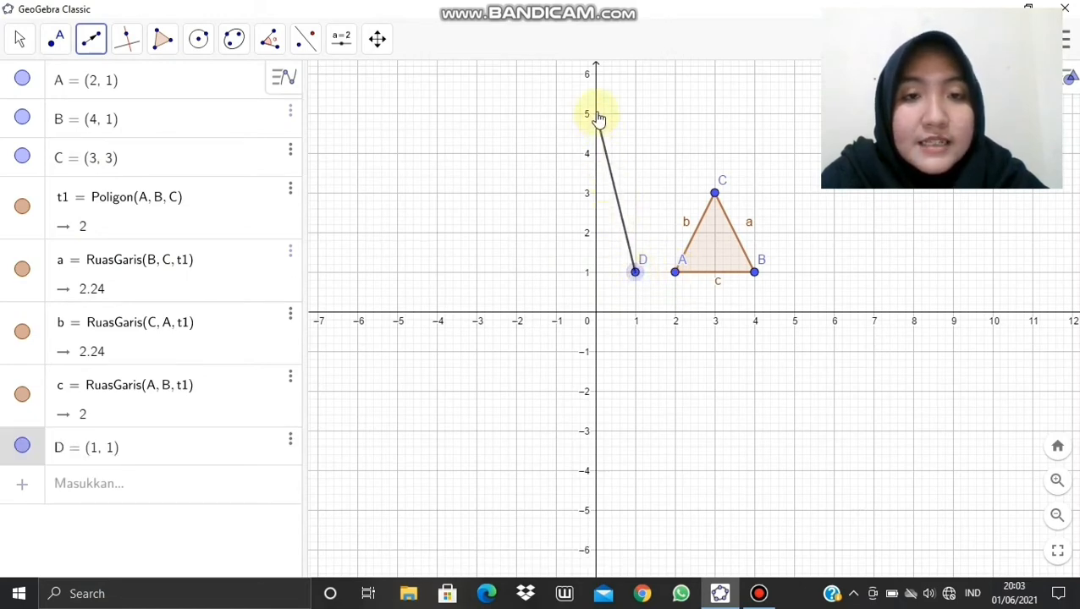
click(597, 115)
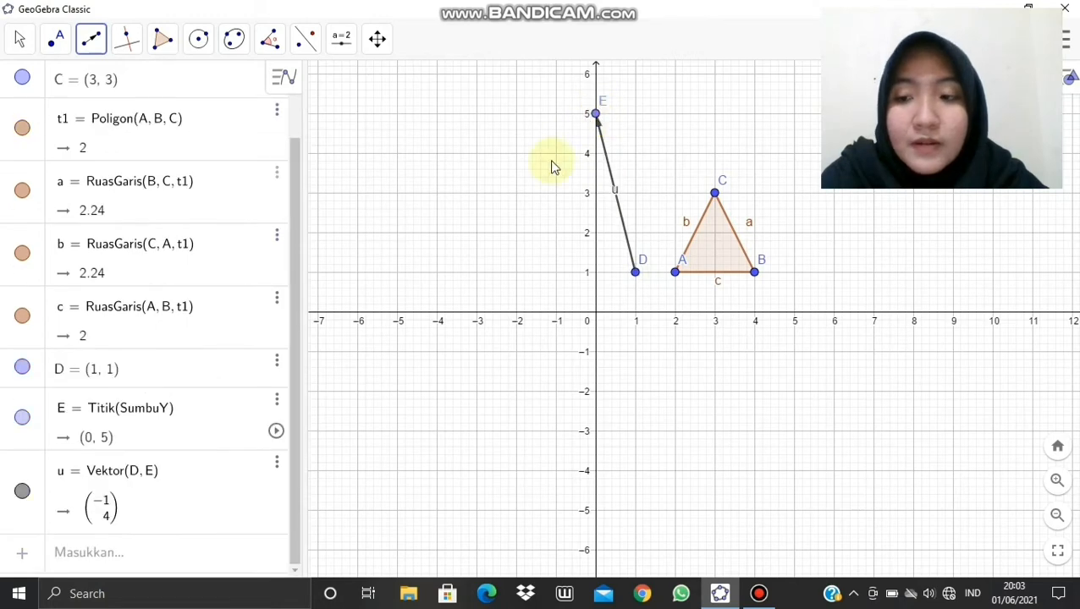
Translate the triangle by the vector that runs from D to E.
scroll(334, 278, down, 2)
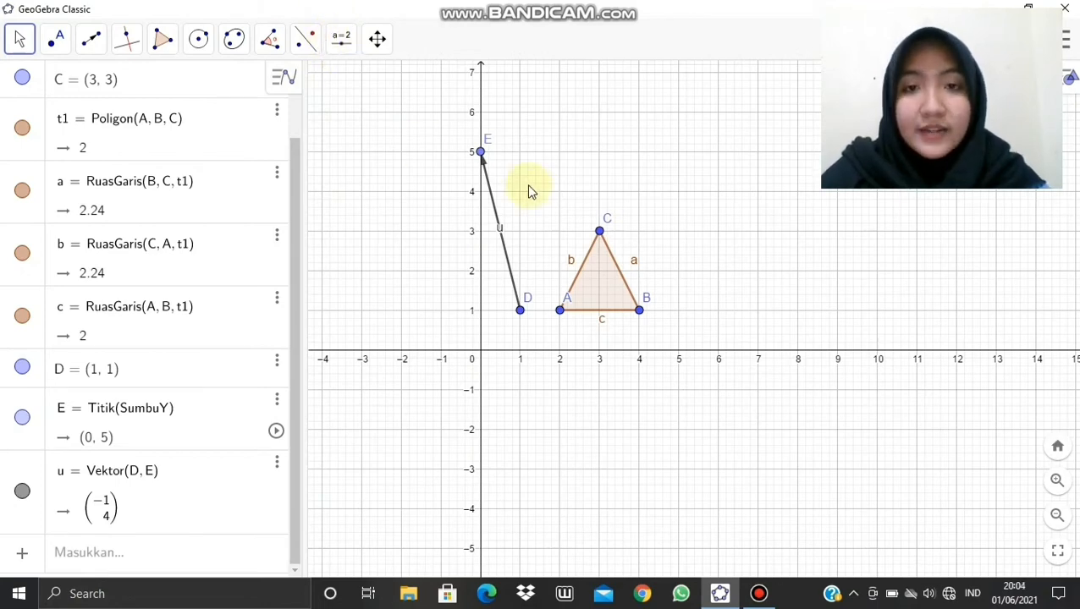
click(306, 42)
click(320, 152)
click(330, 222)
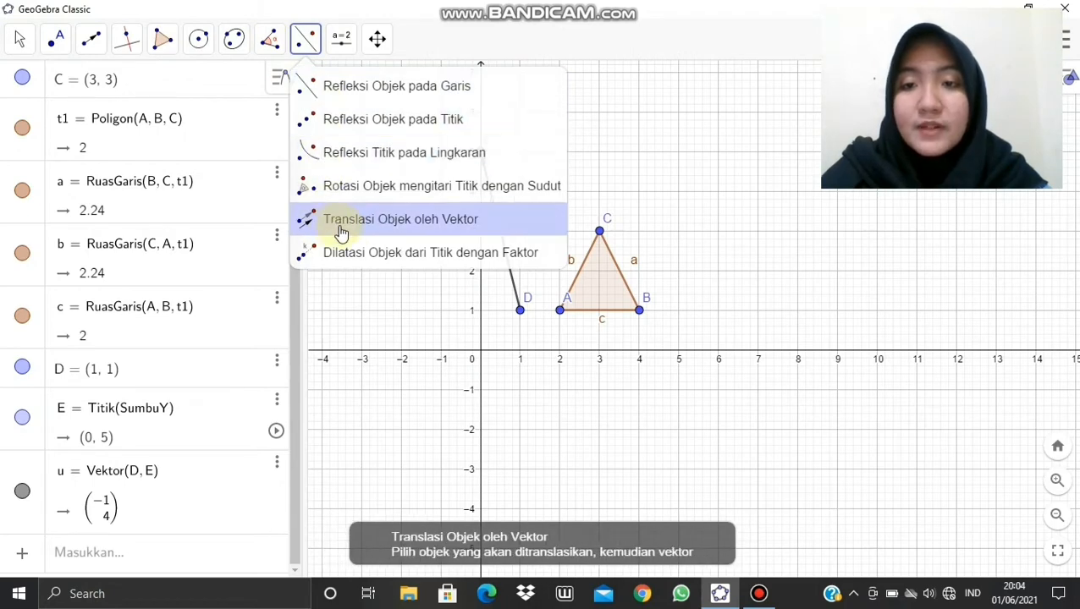
click(343, 223)
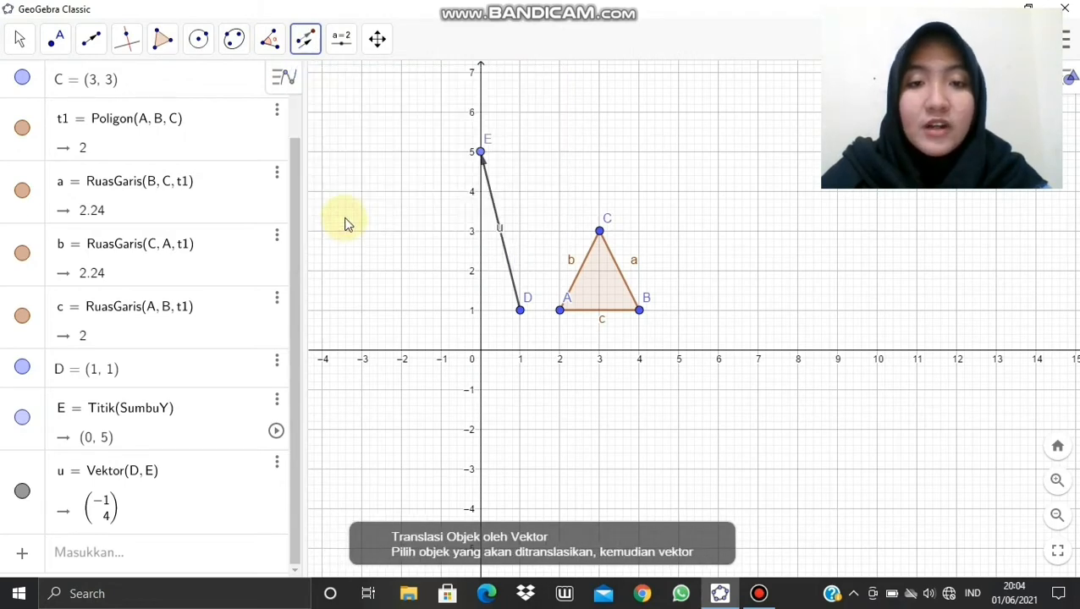
click(596, 281)
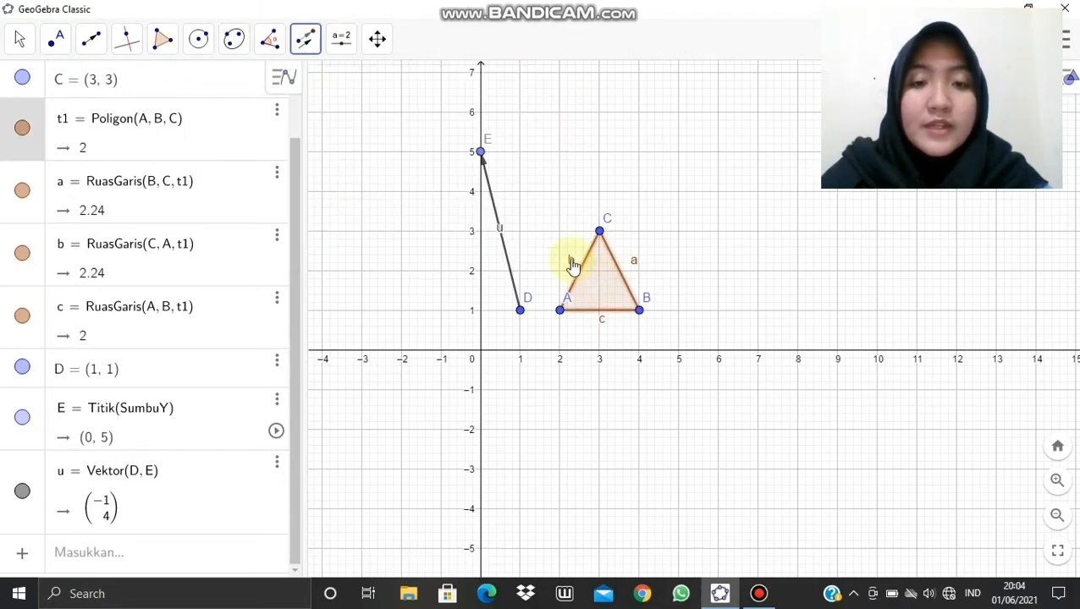
click(497, 222)
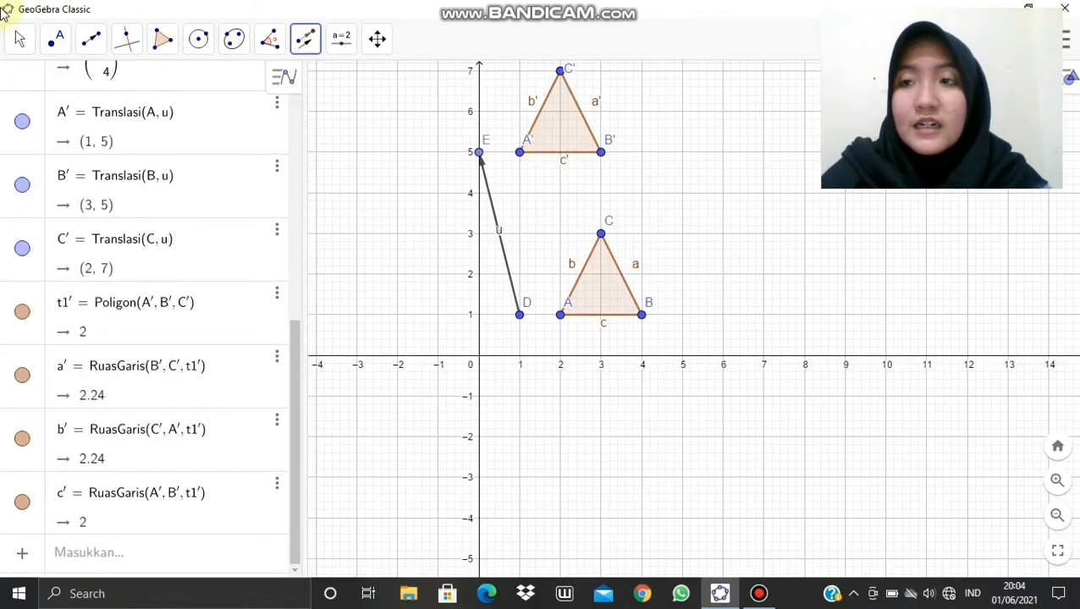
Draw a line along the x-axis through the points (-3, 0) and (7, 0).
click(23, 39)
drag(432, 137, 400, 200)
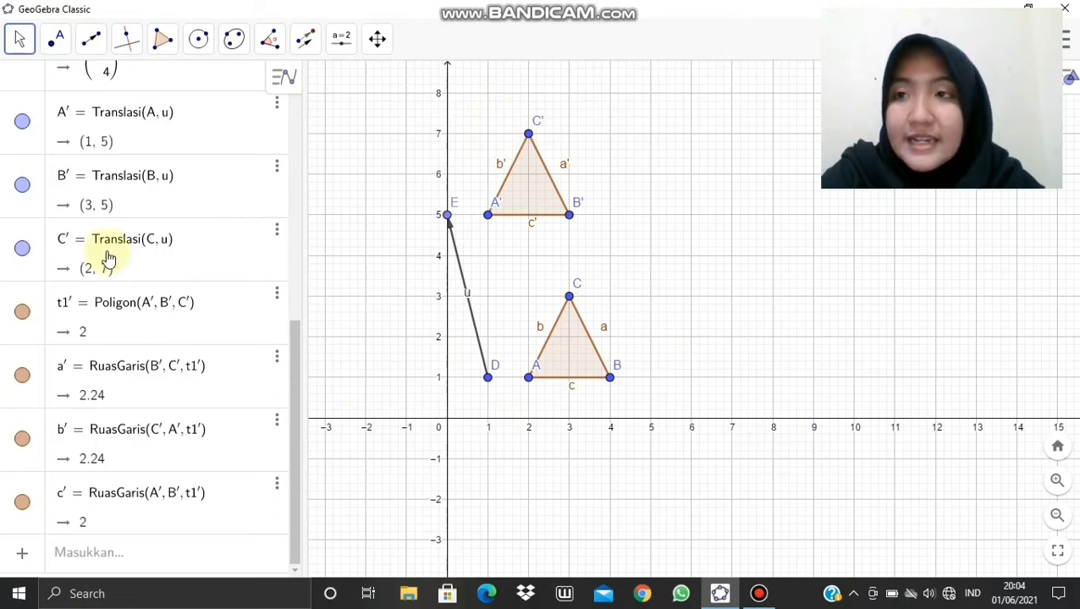
click(54, 47)
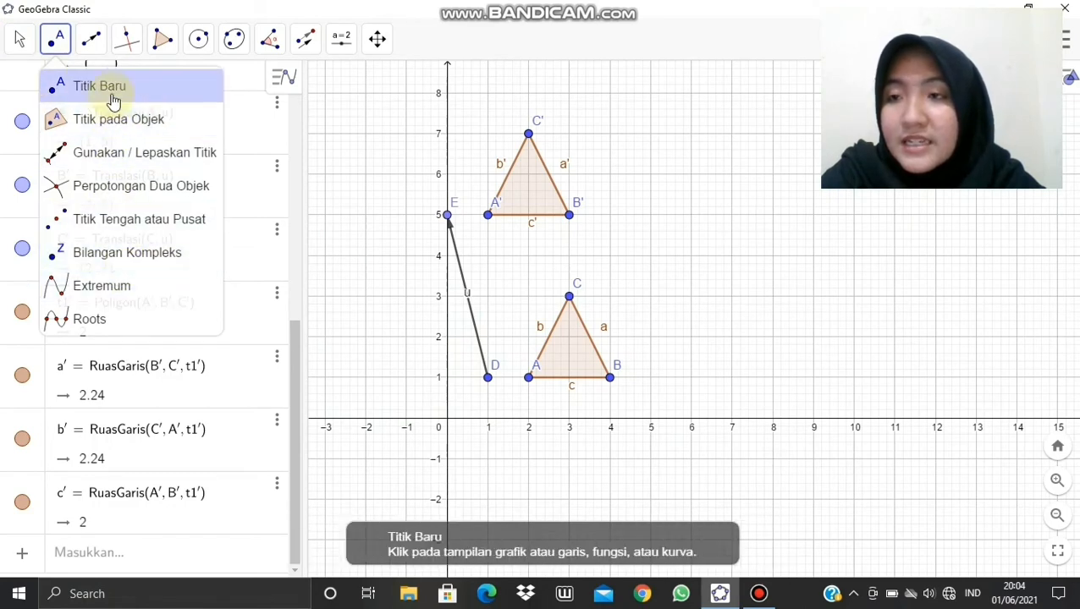
mouse_move(96, 41)
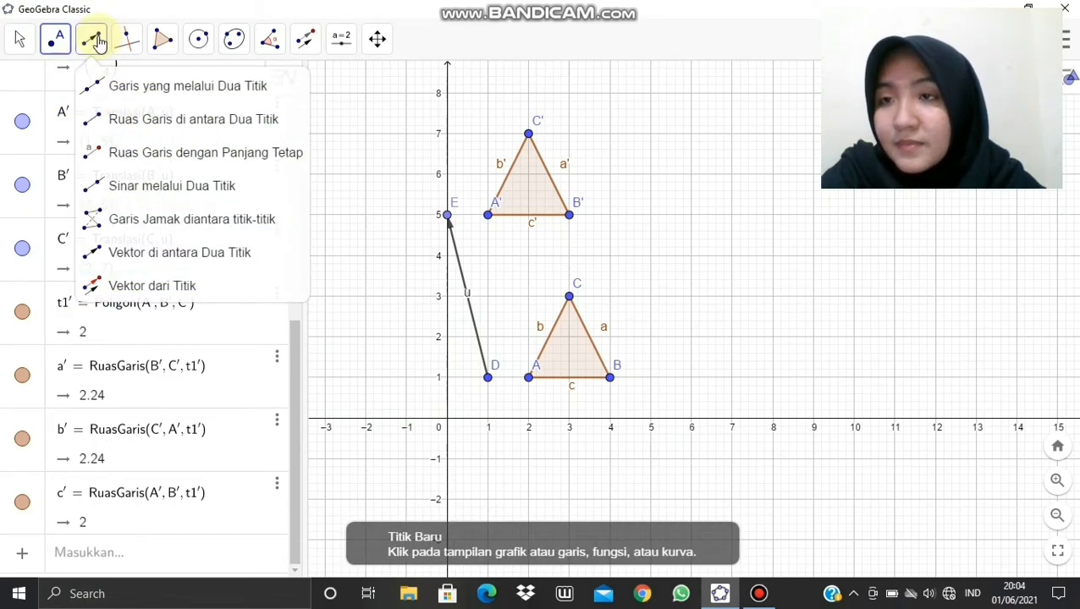
click(133, 97)
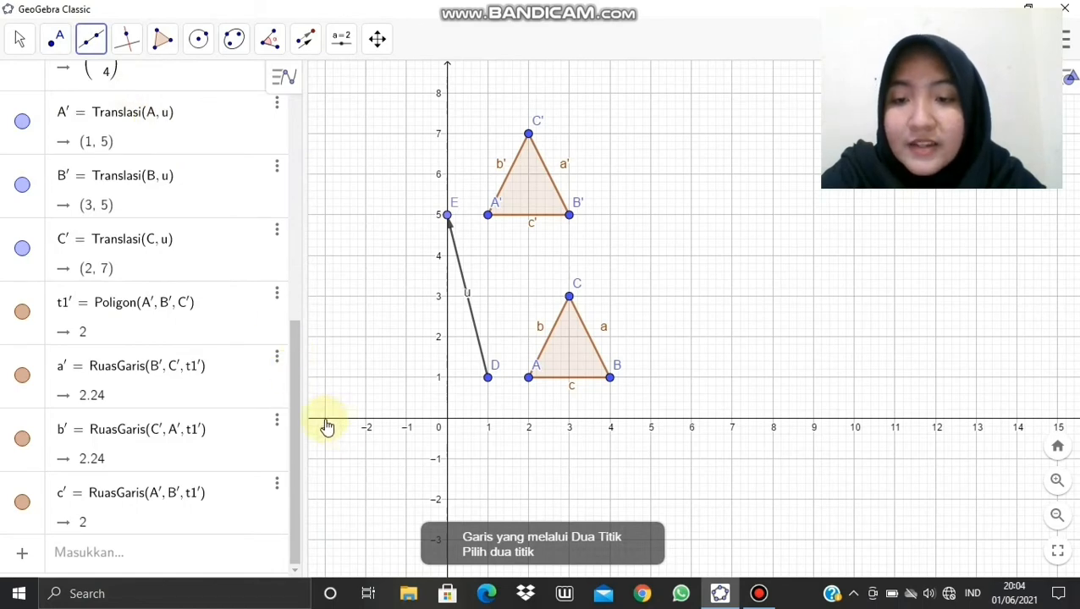
click(325, 419)
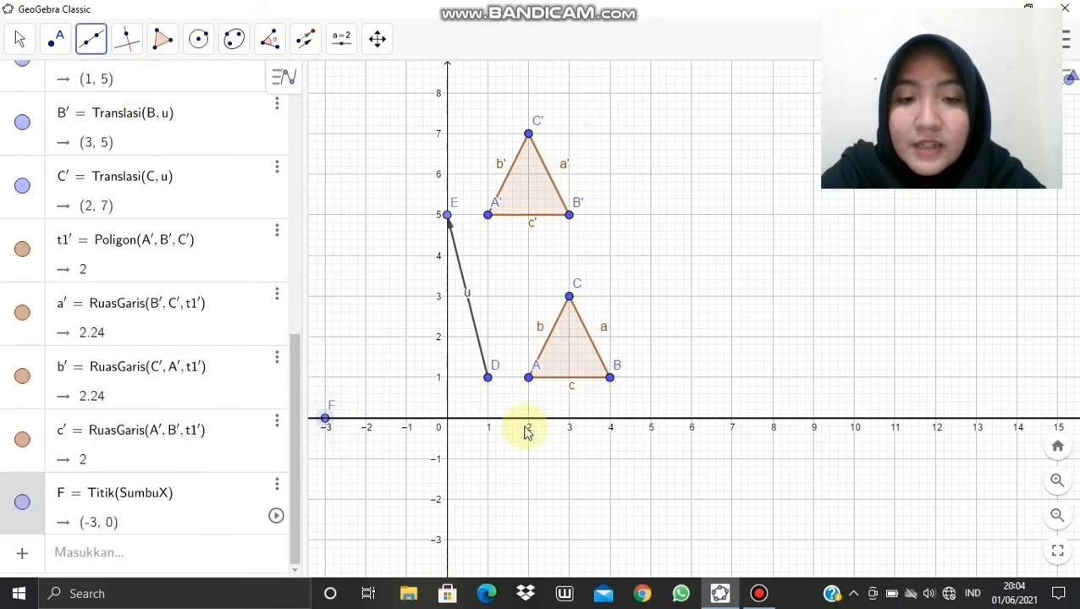
click(730, 418)
key(Escape)
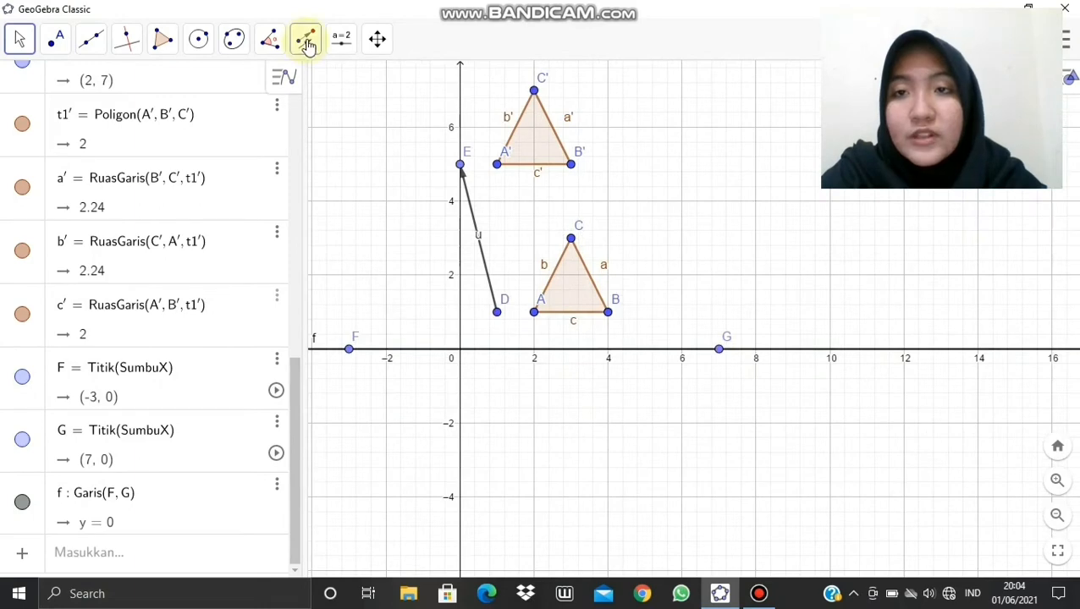
Reflect the translated triangle A'B'C' across the line on the x-axis.
click(304, 50)
click(301, 54)
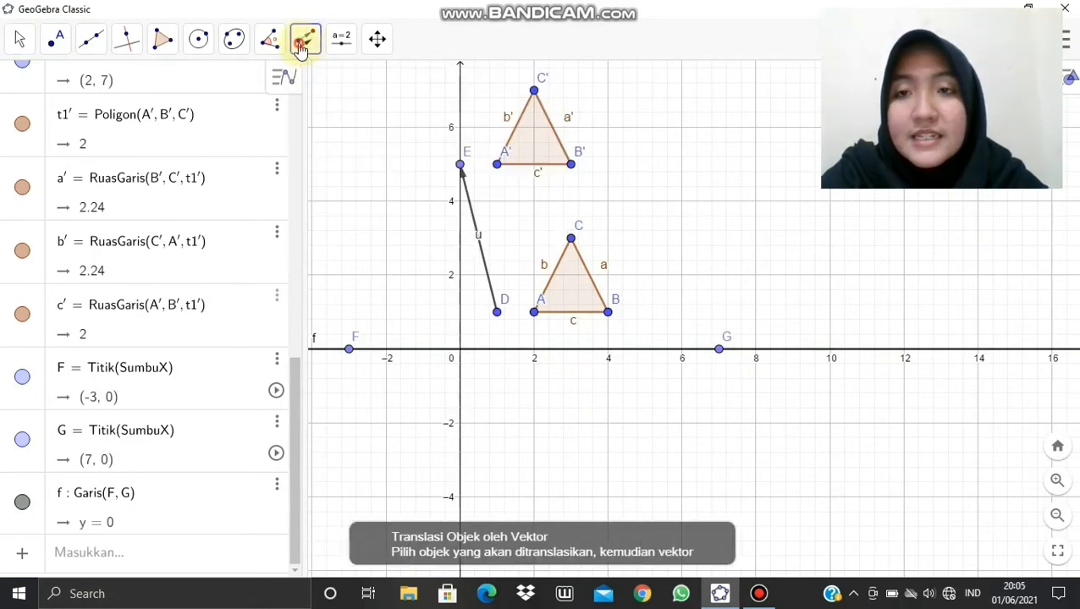
click(299, 51)
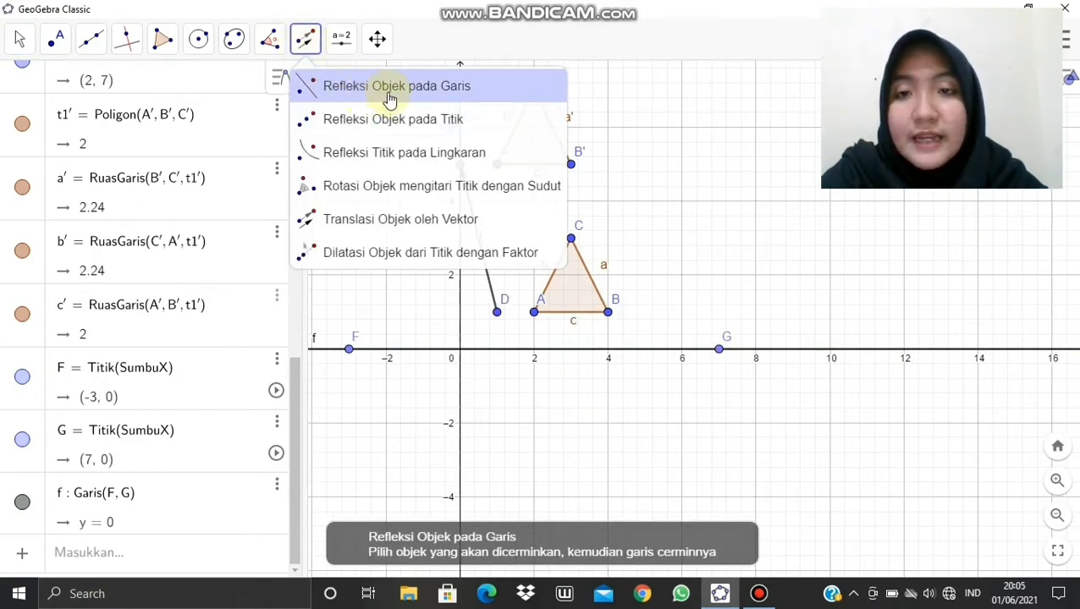
click(388, 86)
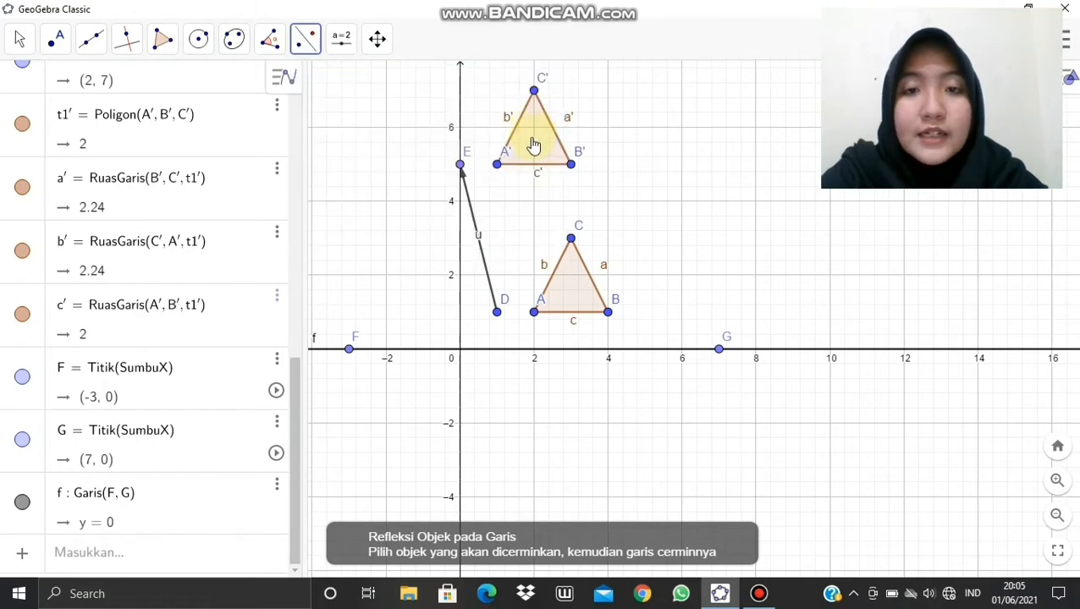
click(533, 142)
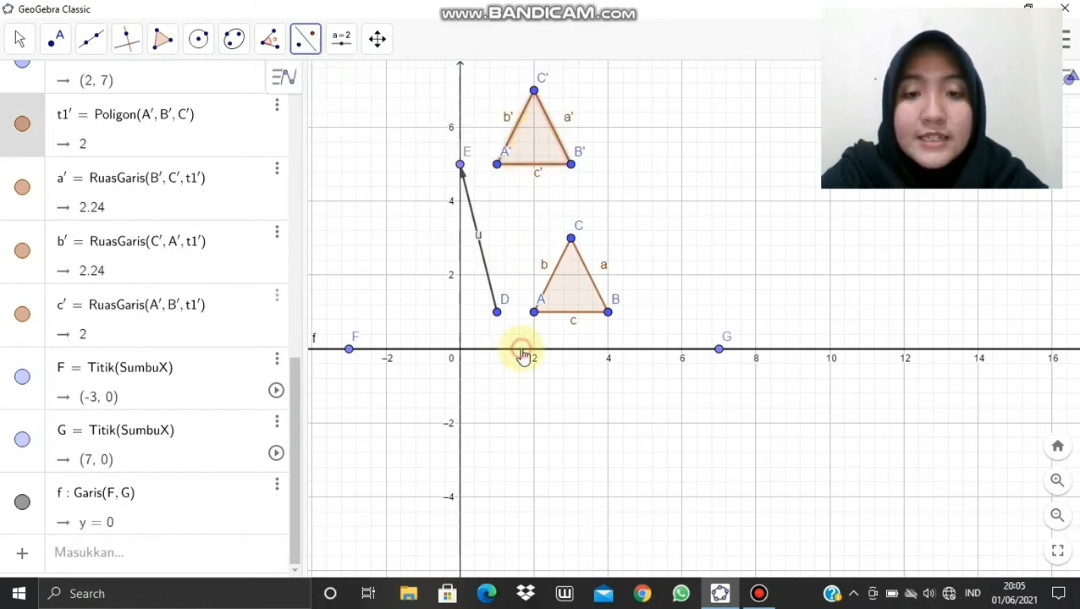
click(519, 350)
scroll(528, 385, down, 1)
scroll(560, 443, down, 1)
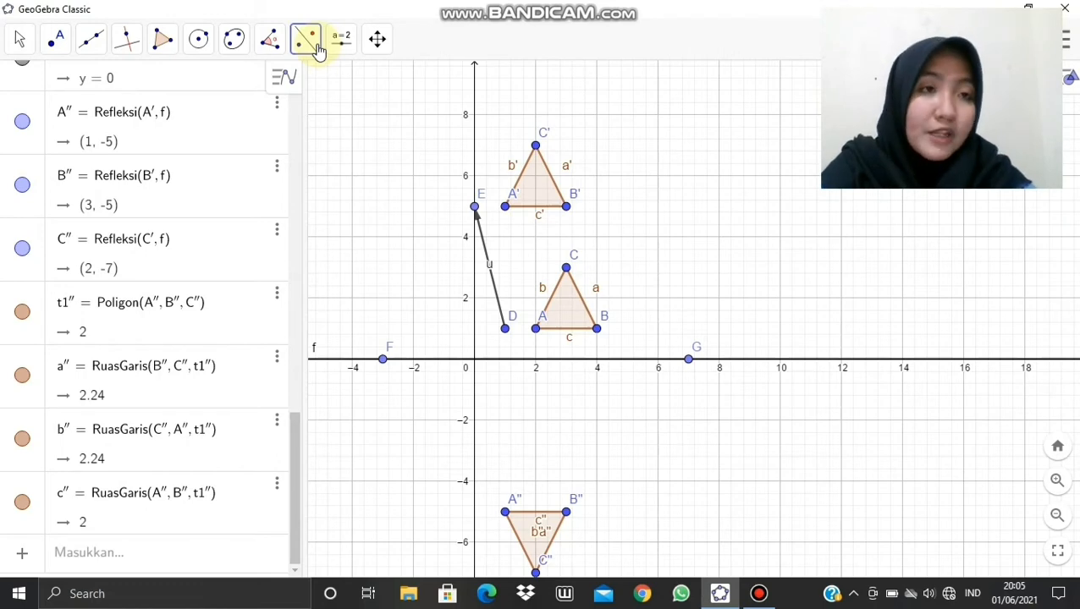
Place a new point at the origin (0, 0).
click(54, 39)
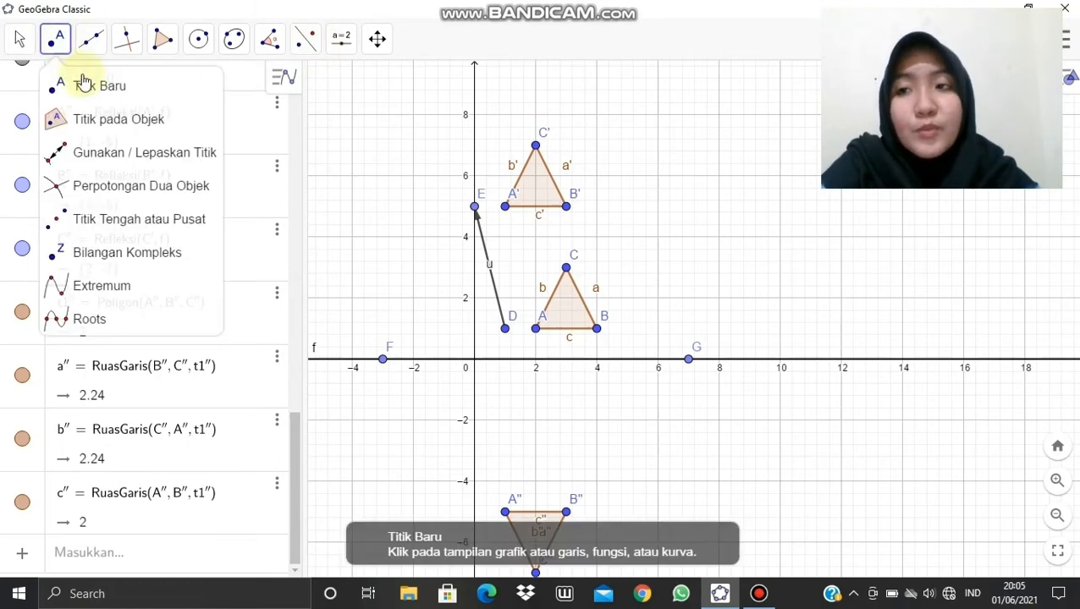
click(118, 90)
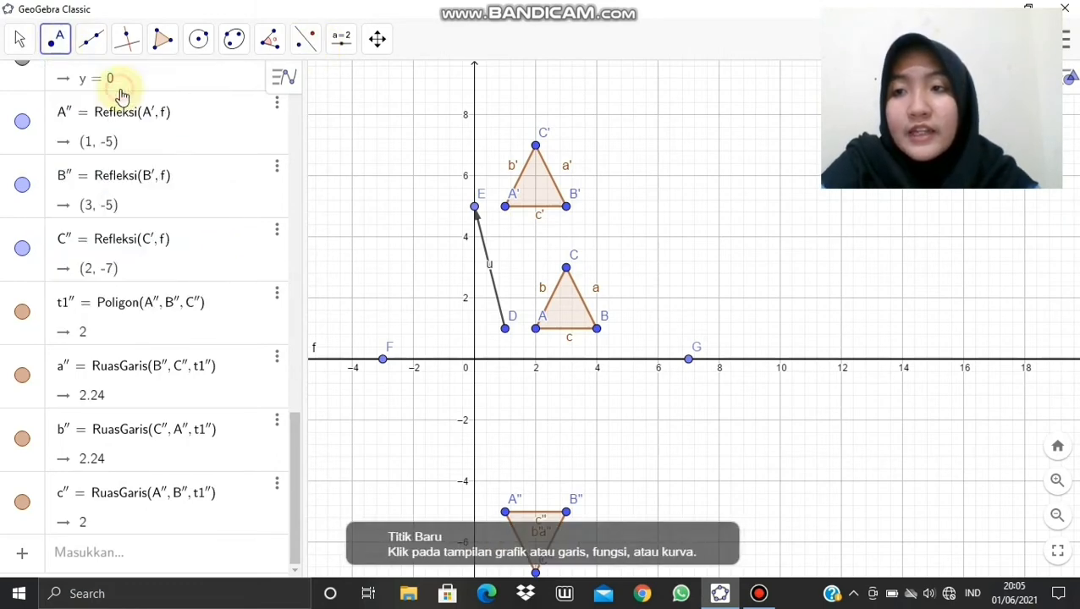
click(475, 362)
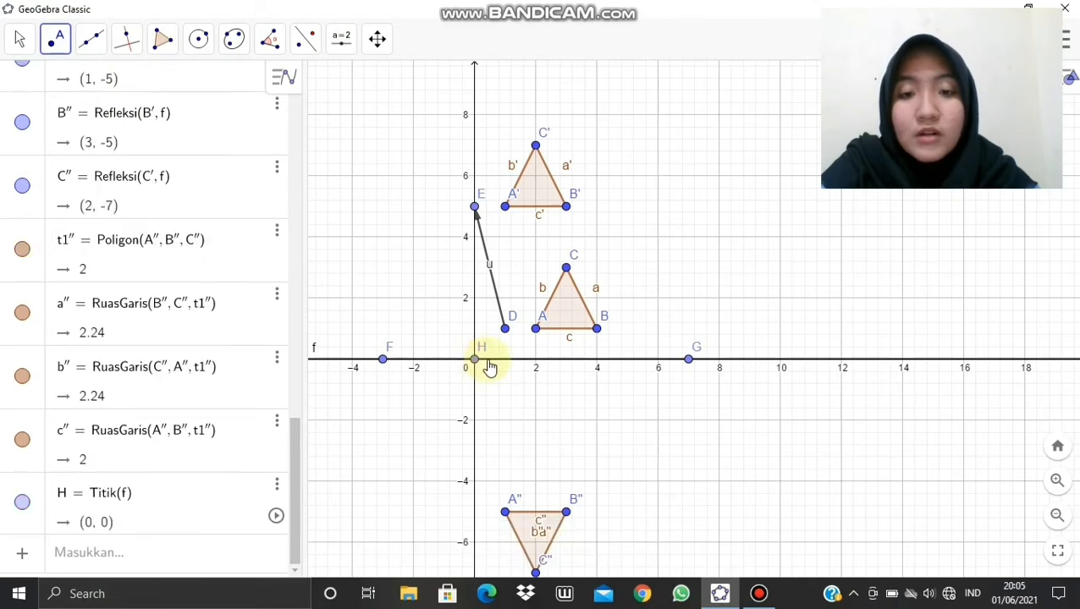
Rotate the reflected triangle A''B''C'' by 90° counterclockwise about point H at the origin.
click(305, 42)
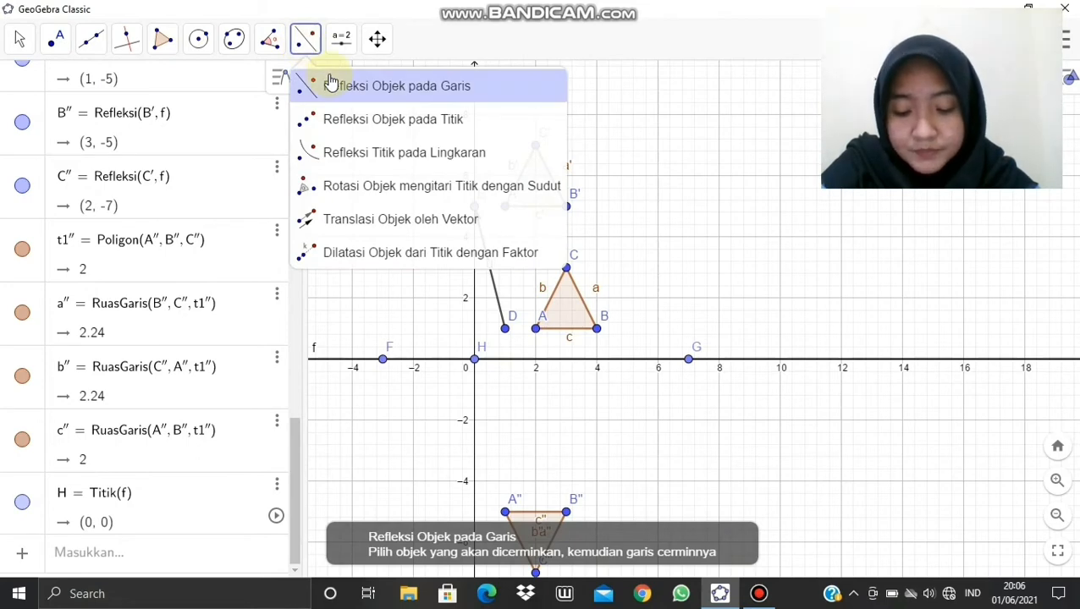
click(367, 187)
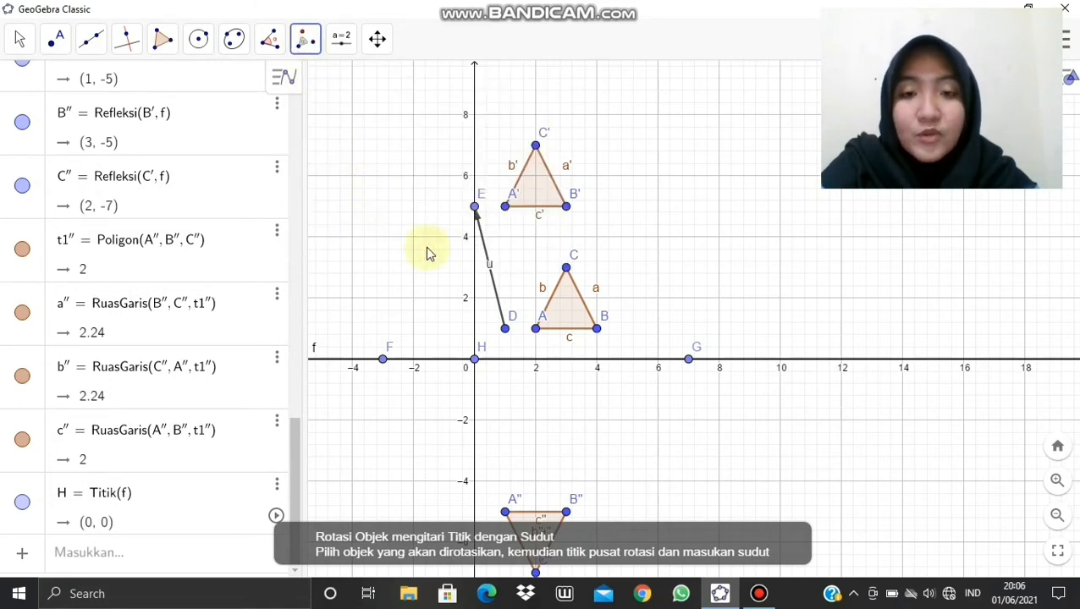
click(518, 516)
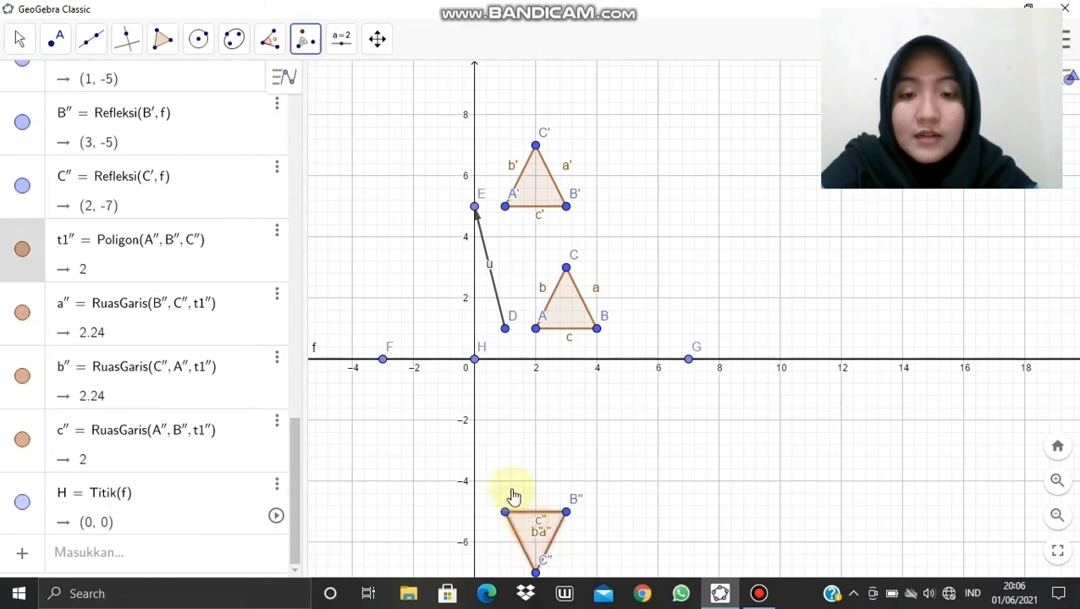
click(474, 360)
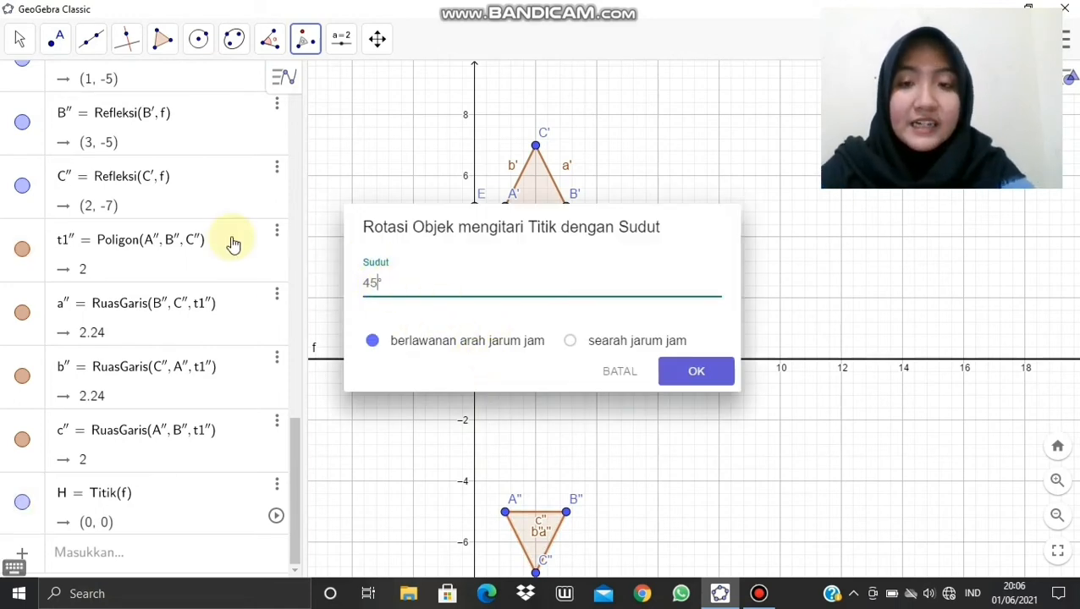
key(BackSpace)
key(BackSpace)
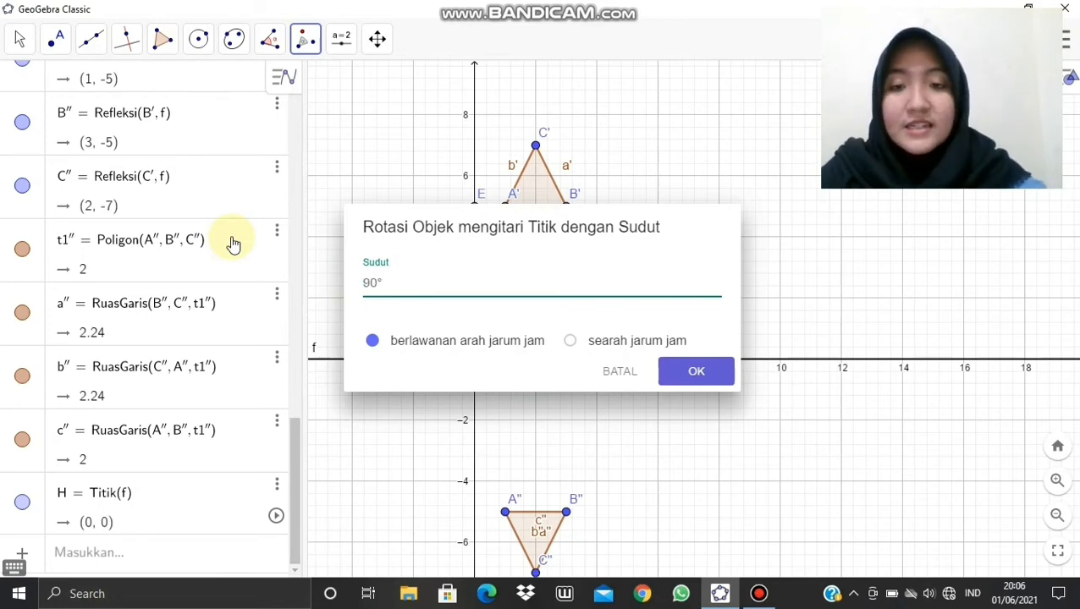
click(690, 373)
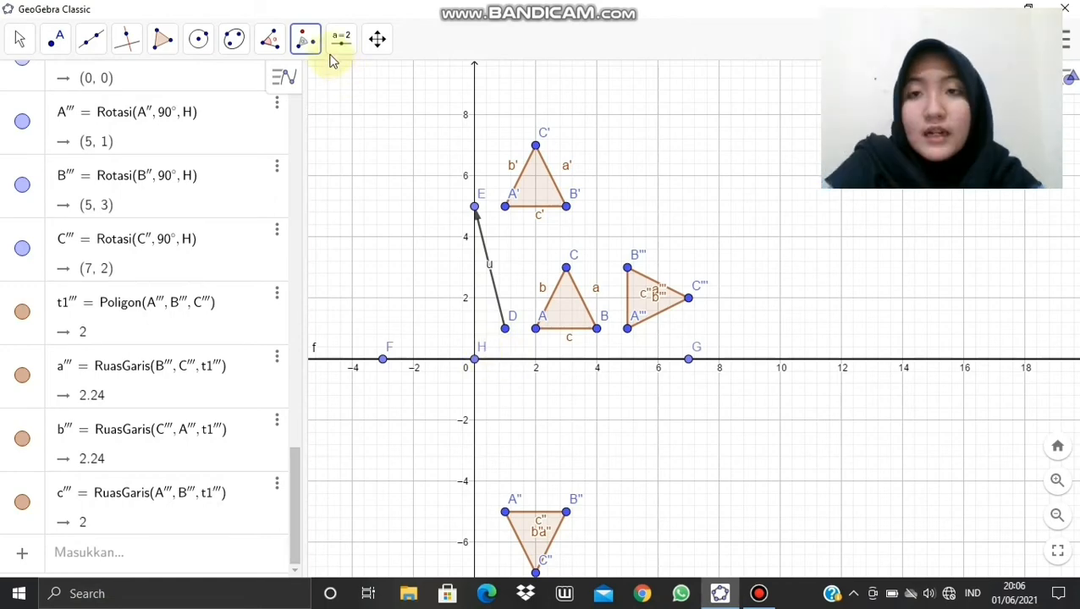
Dilate the rotated triangle A'''B'''C''' from point H by a factor of 3.
click(306, 42)
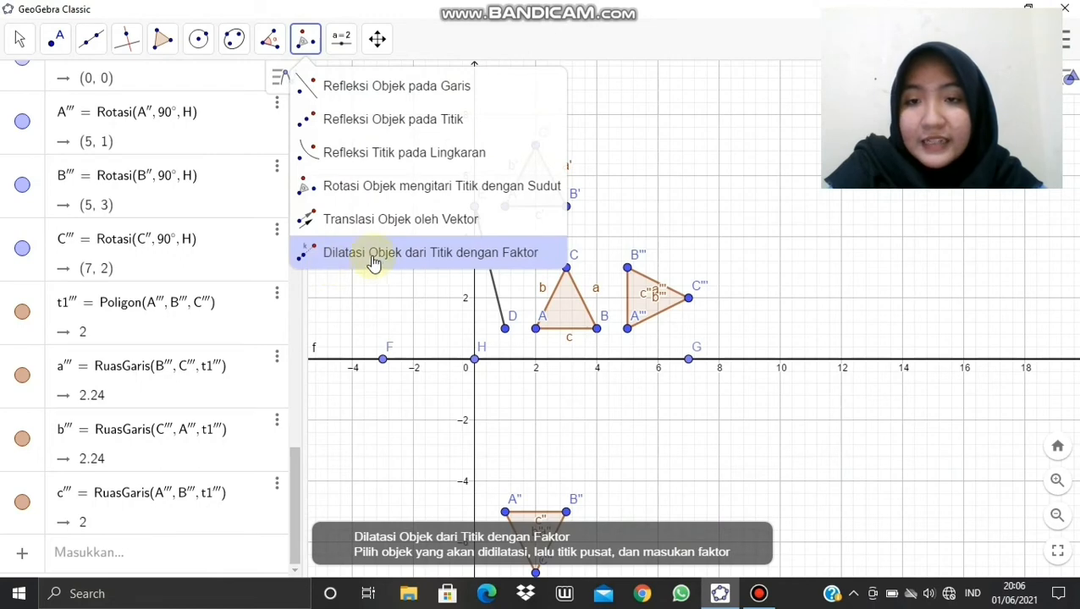
click(493, 257)
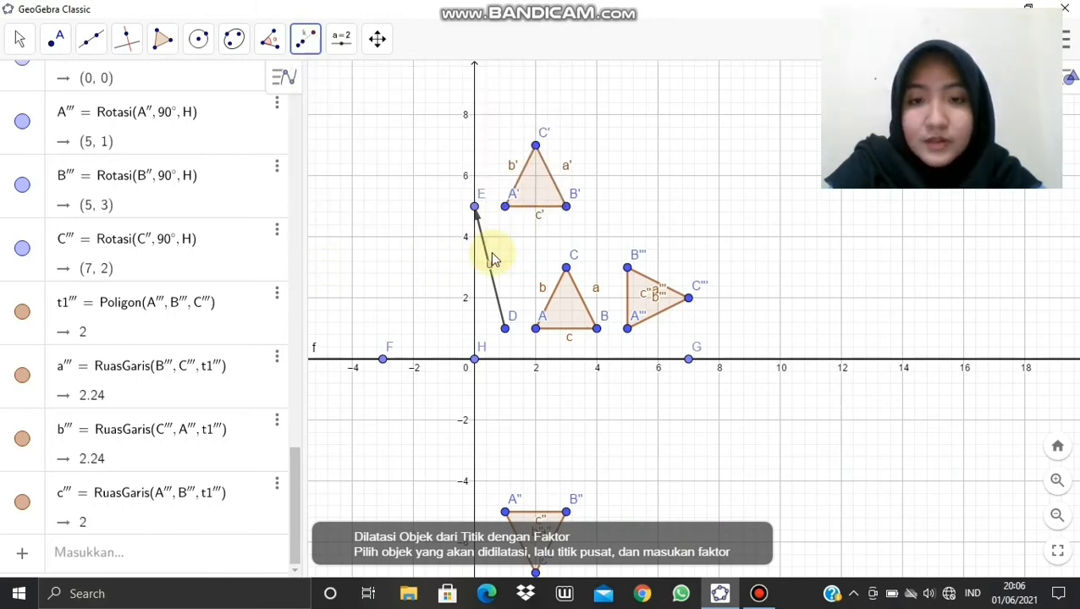
click(647, 303)
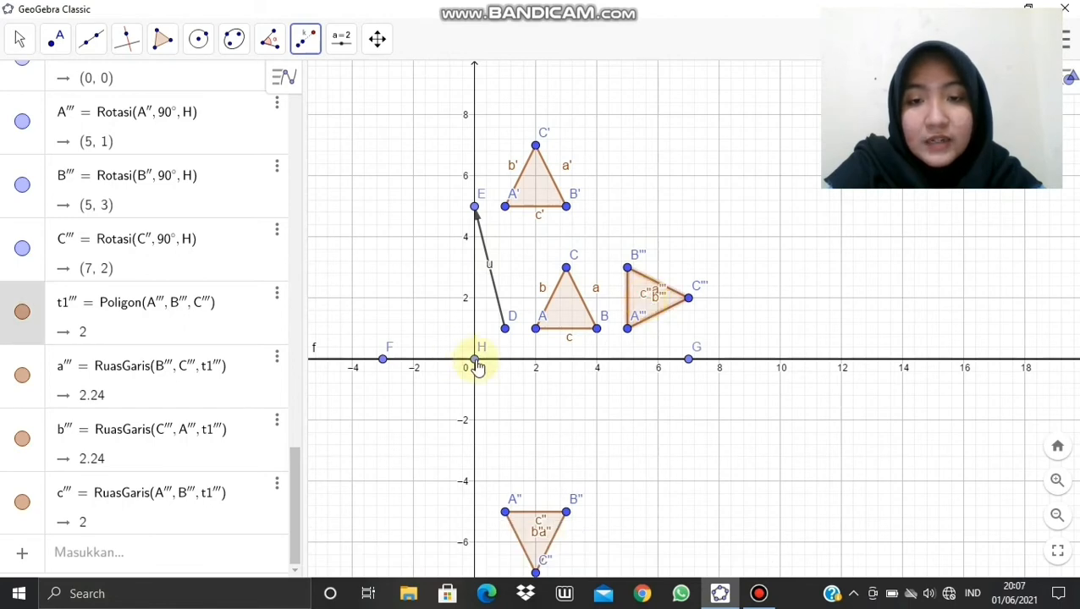
click(475, 360)
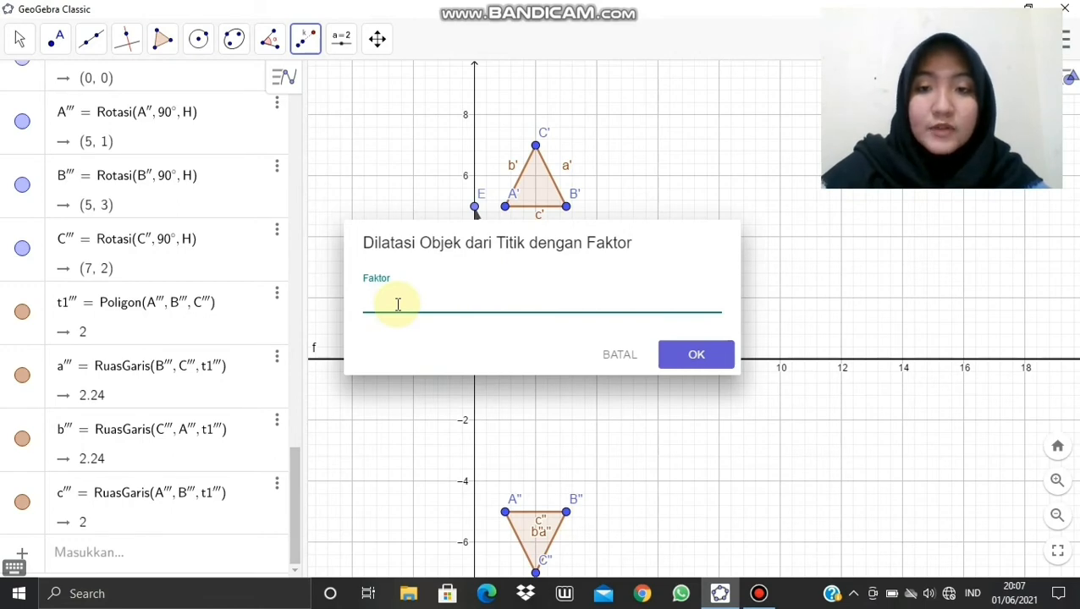
text(3)
click(696, 354)
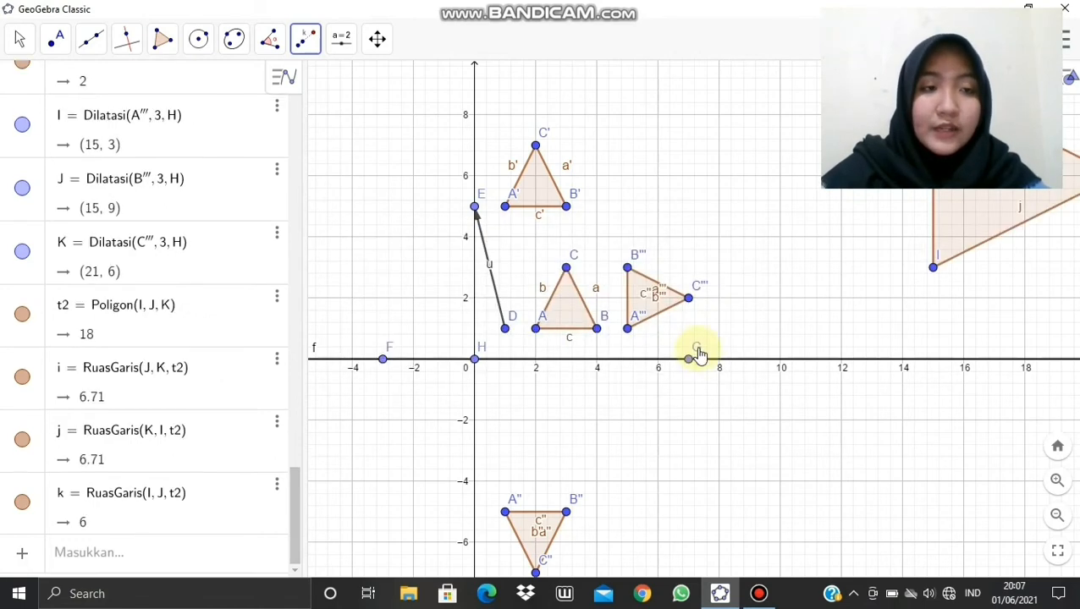
click(19, 38)
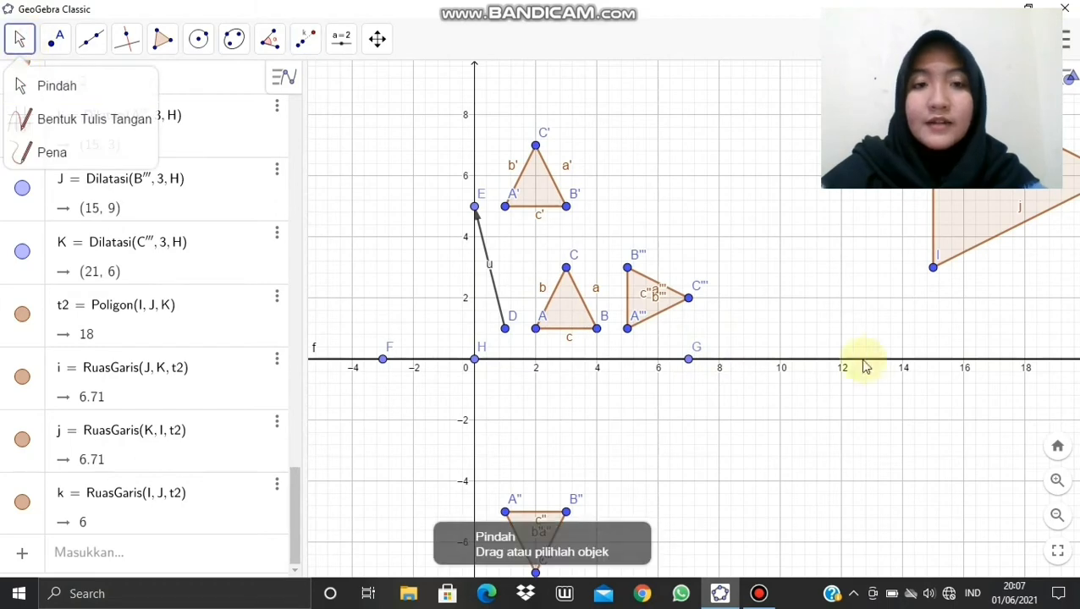
drag(863, 301, 559, 366)
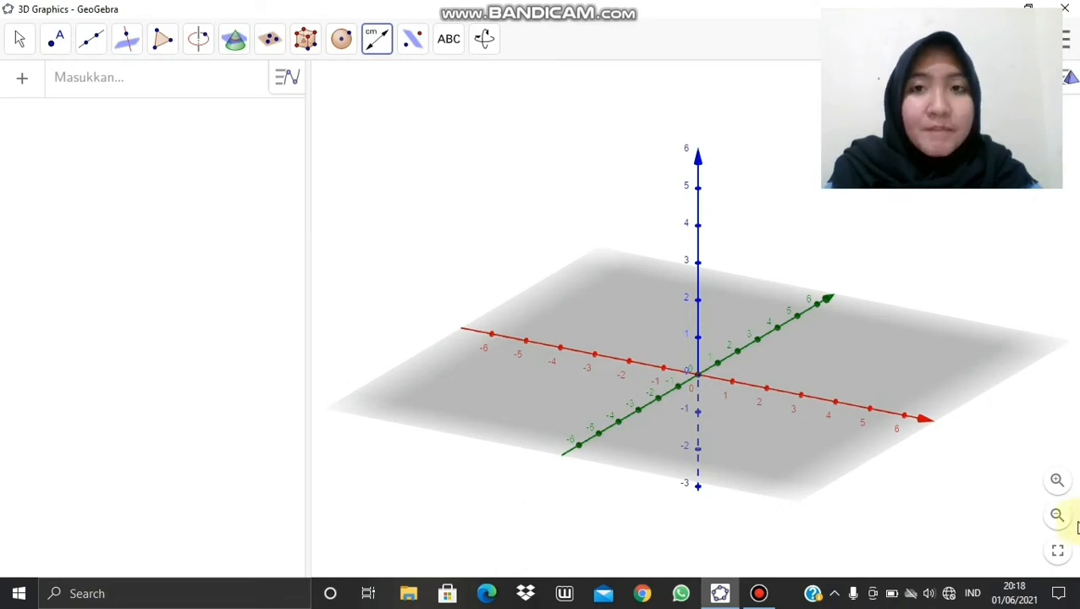
Construct a cube on the base plane from the origin A (0, 0, 0) to point B (6, 0, 0) on the x-axis.
click(307, 41)
click(305, 318)
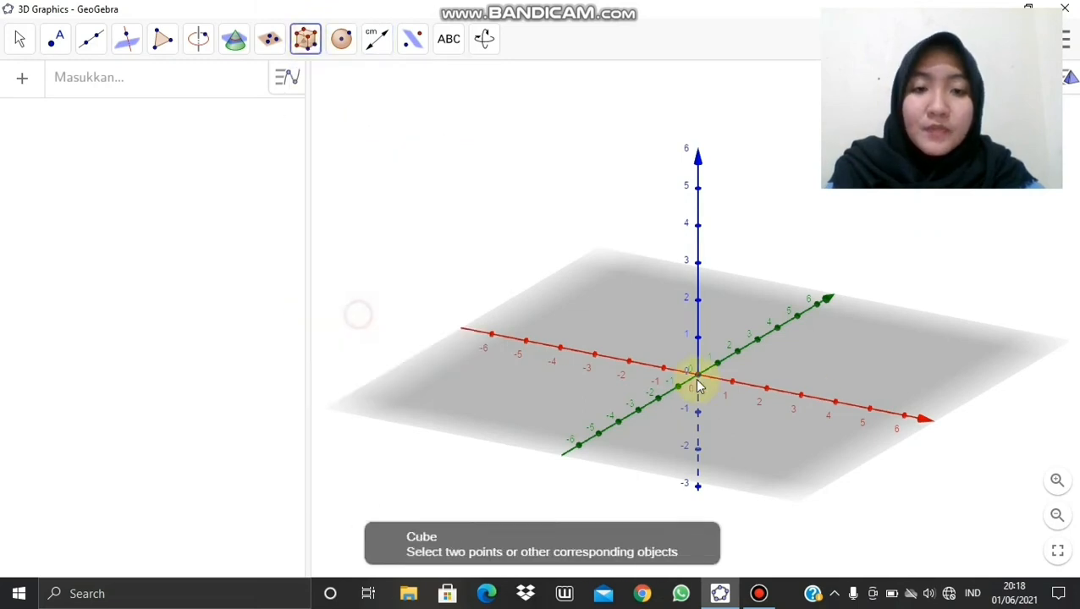
click(697, 374)
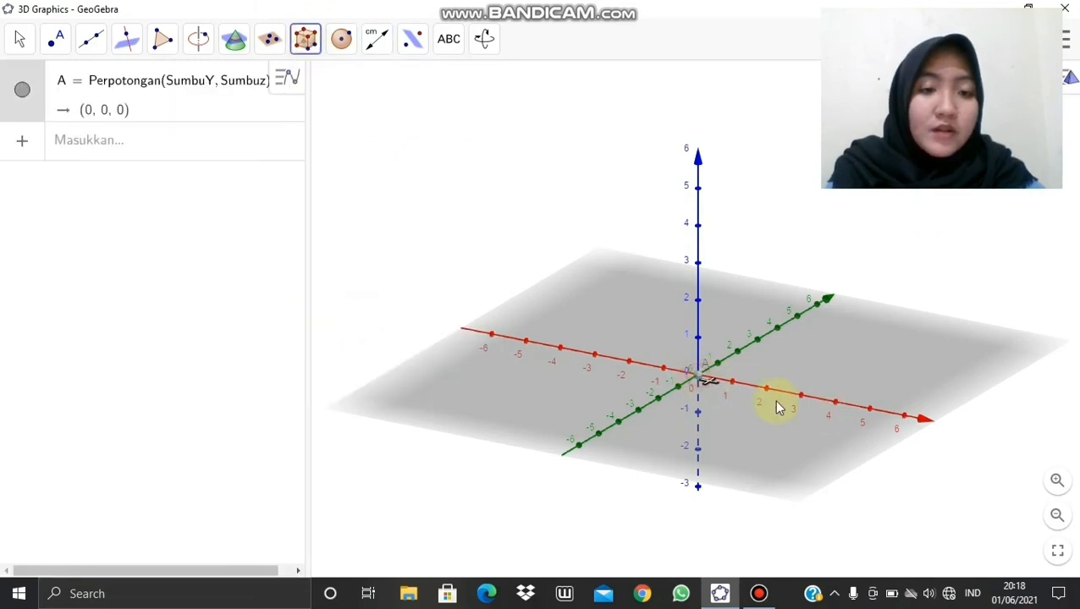
click(904, 416)
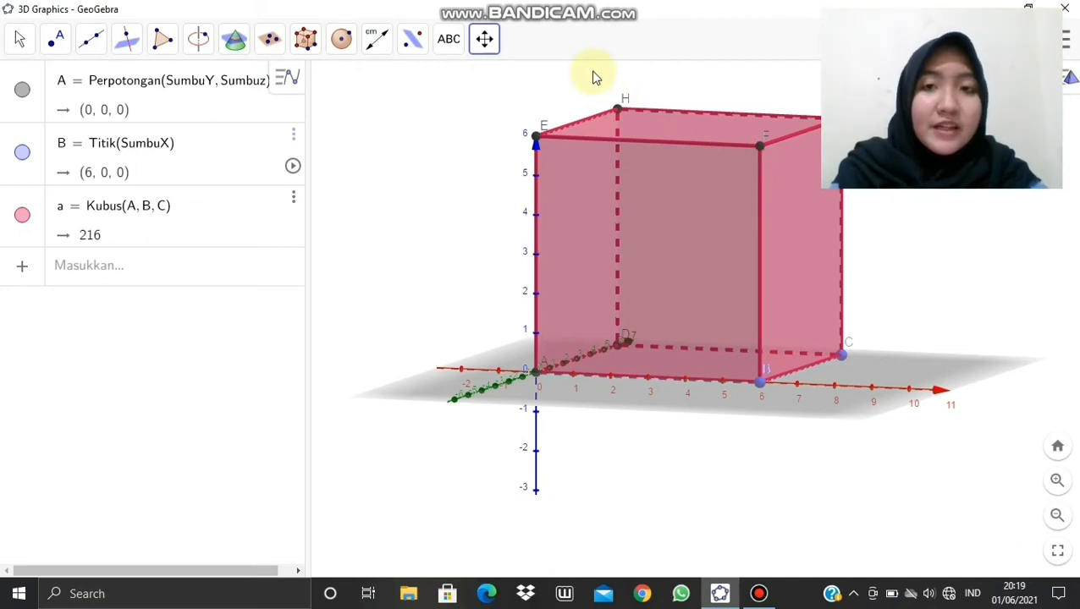
Measure the lengths of the cube's edges EF and BF with the Distance or Length tool.
click(376, 40)
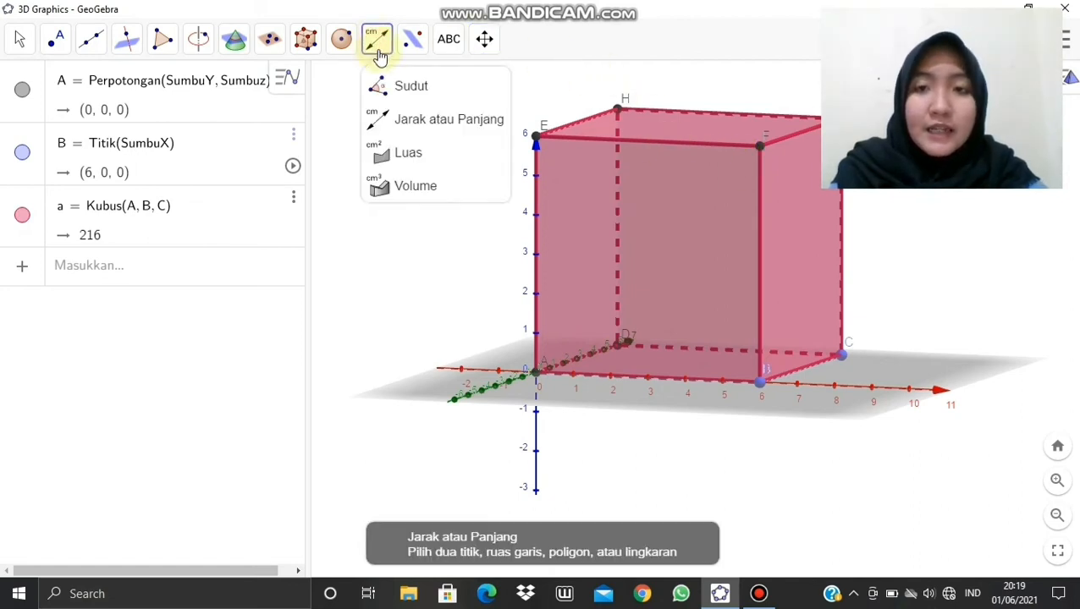
click(412, 118)
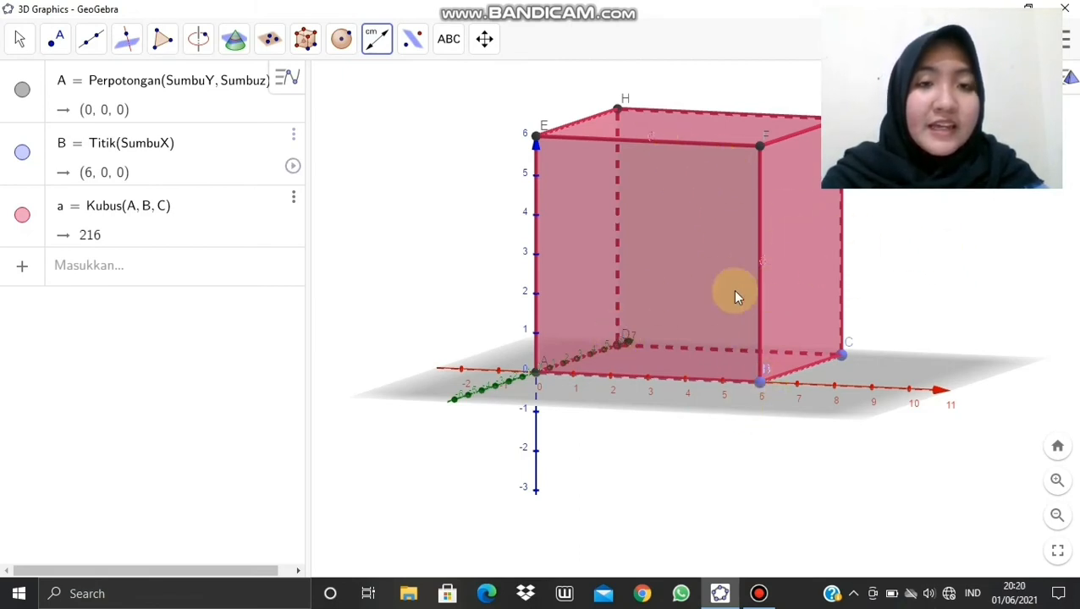
Hide the cube's vertical faces ABFE, ADHE and the back face CDHG.
right_click(656, 257)
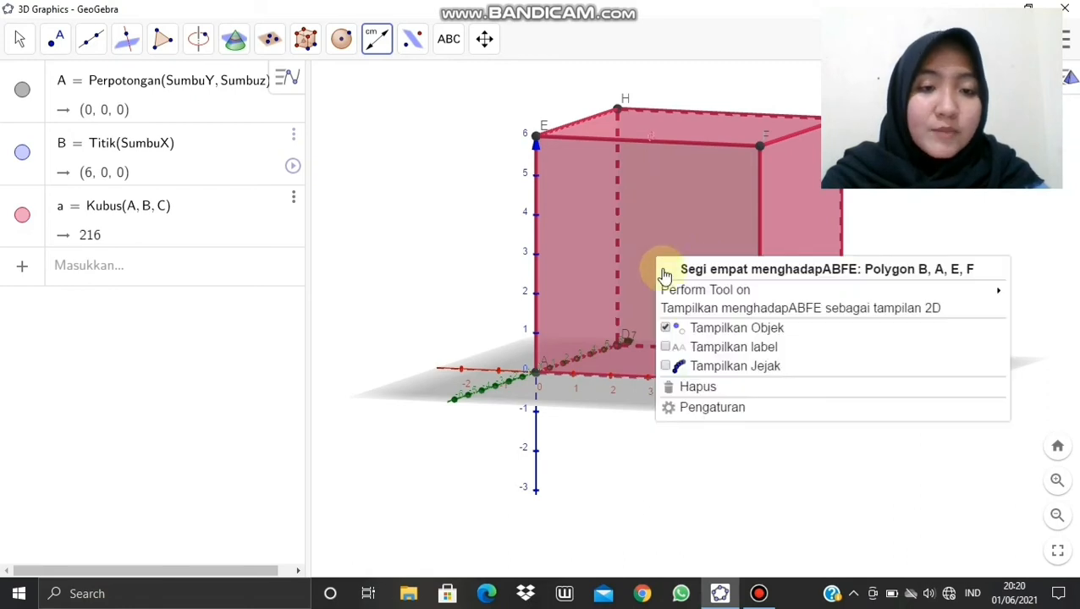
click(687, 328)
right_click(566, 223)
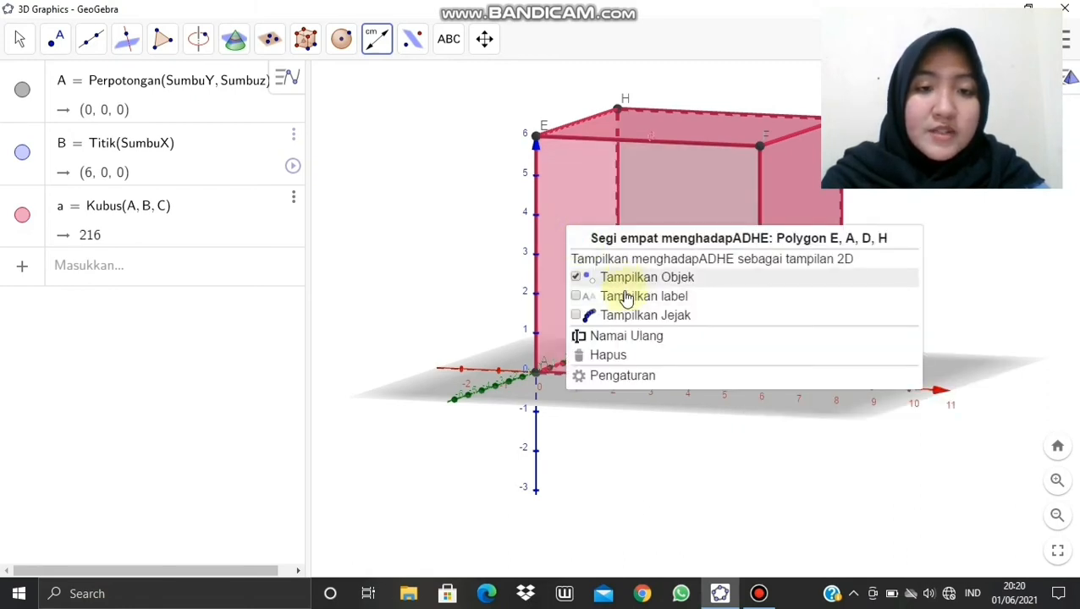
click(566, 203)
right_click(565, 208)
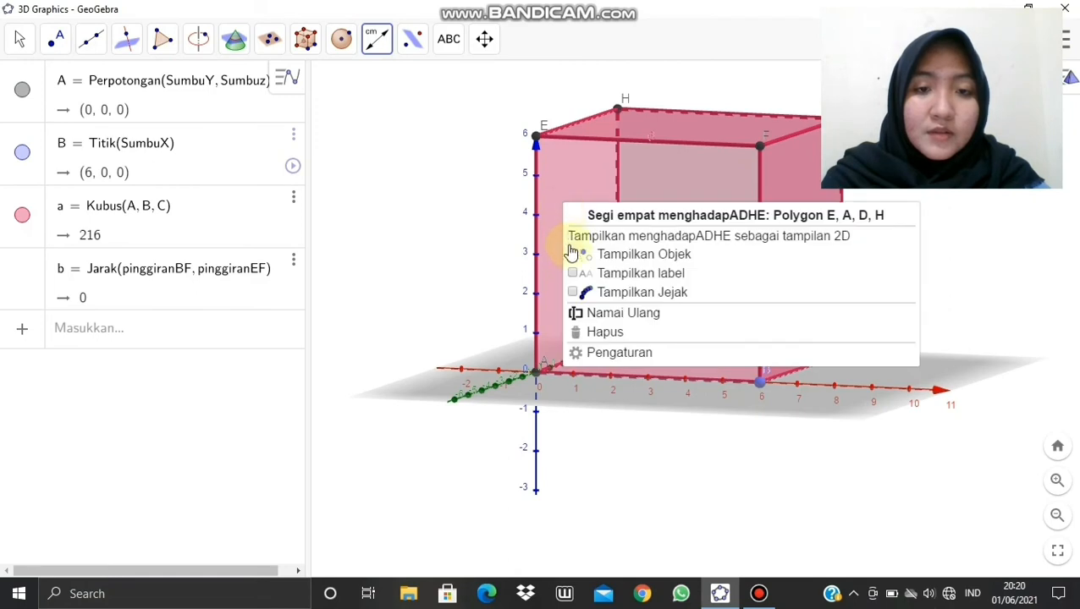
click(576, 253)
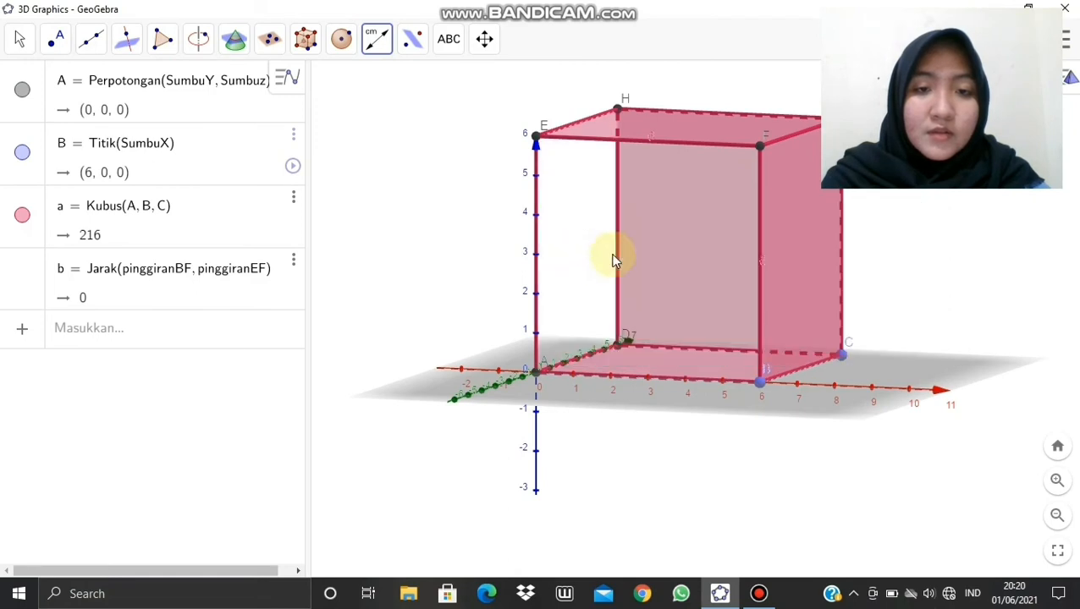
right_click(675, 242)
click(717, 292)
Hide the cube's side face BCGF, top face EFGH and base face ABCD.
right_click(772, 285)
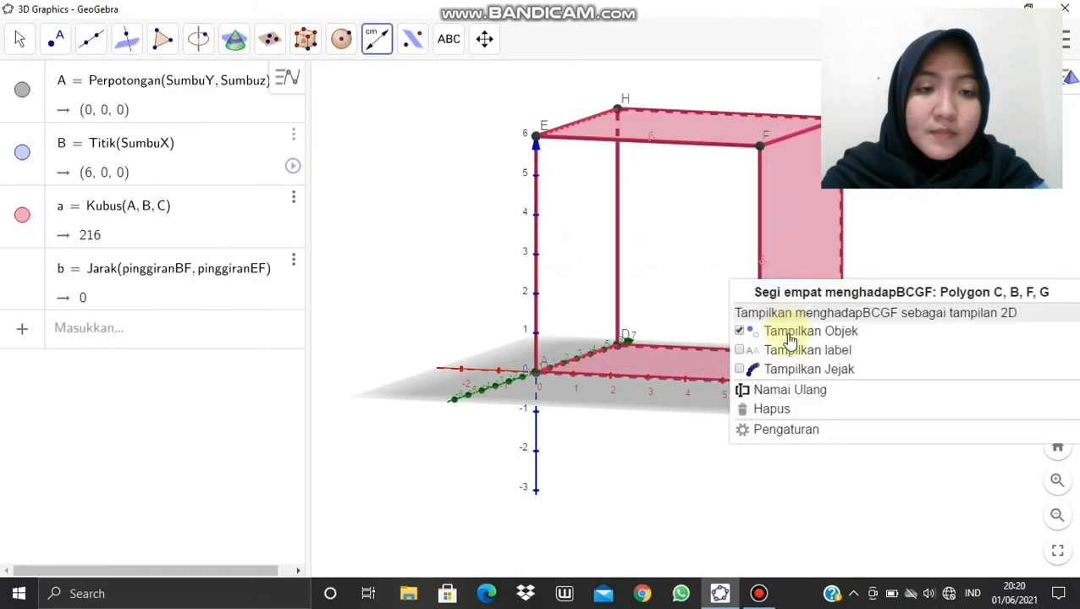
click(783, 330)
right_click(671, 132)
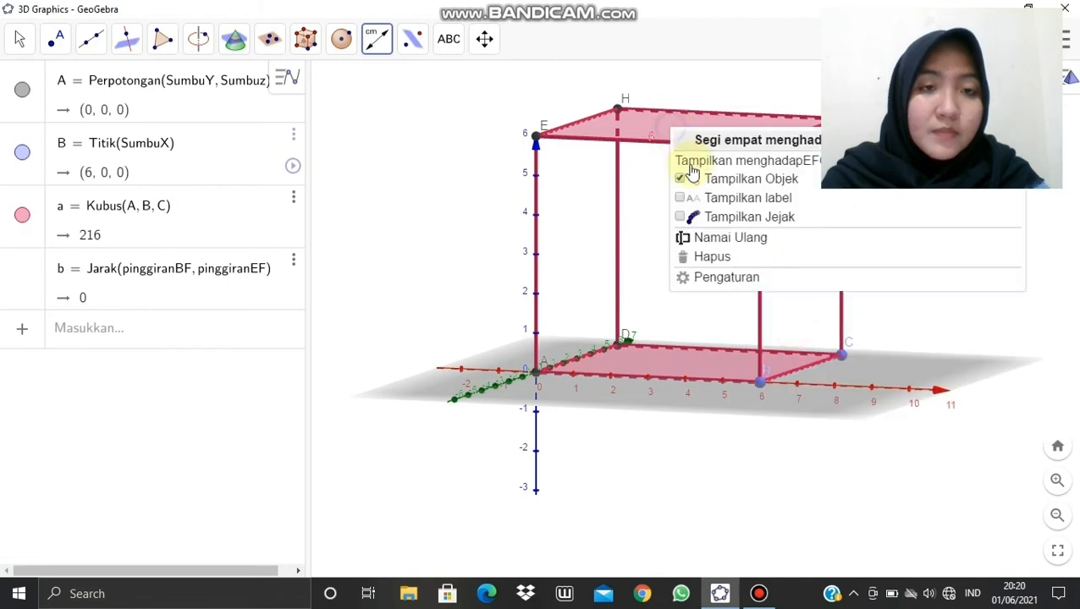
click(697, 178)
right_click(677, 365)
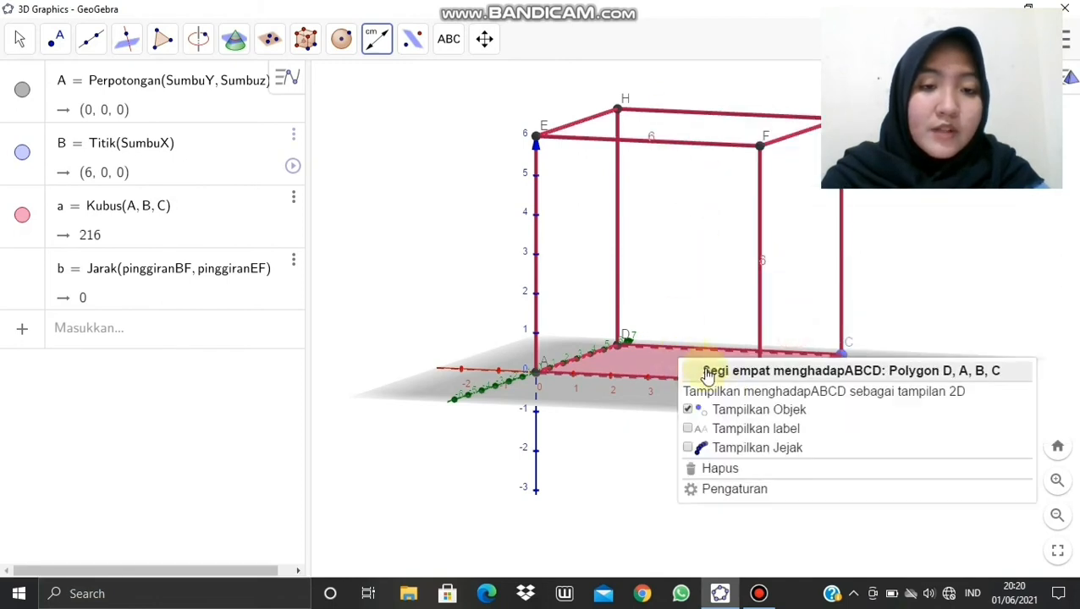
click(726, 413)
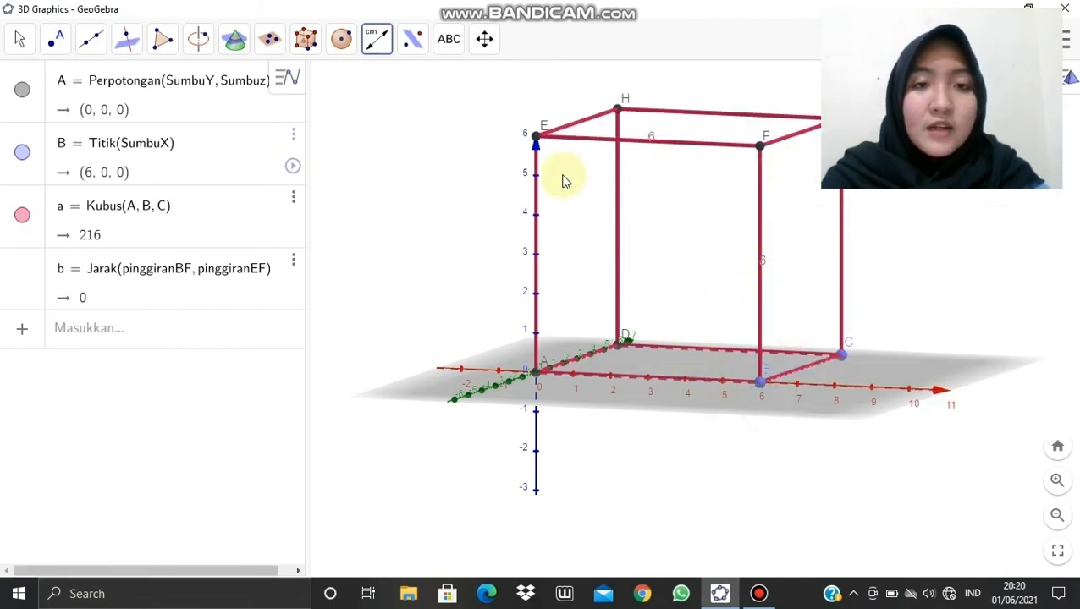
Draw a triangular polygon inside the cube through the vertices B, D and G.
click(161, 39)
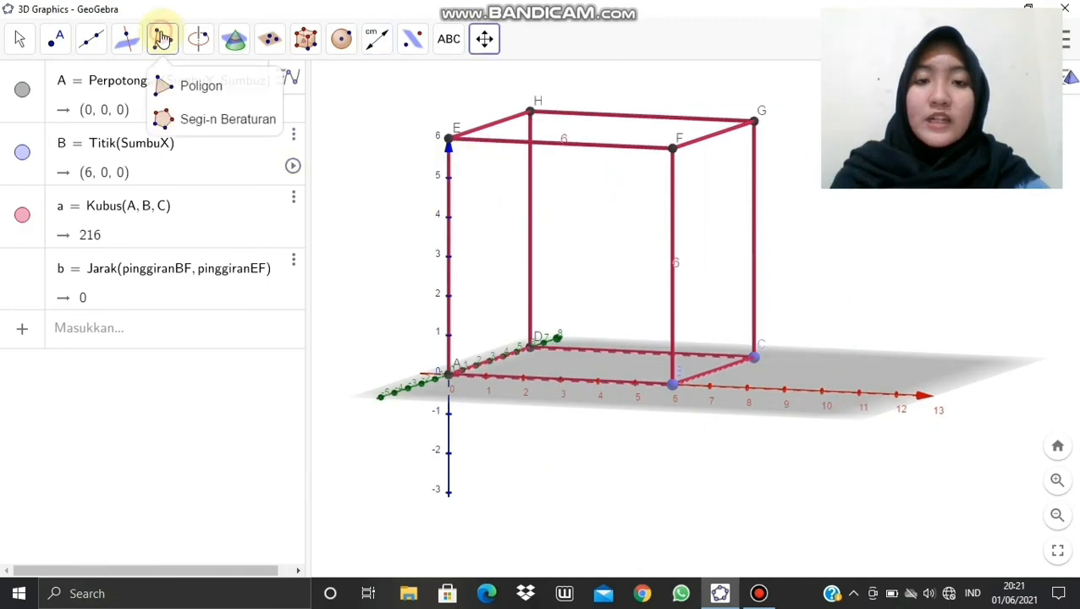
click(169, 85)
click(673, 384)
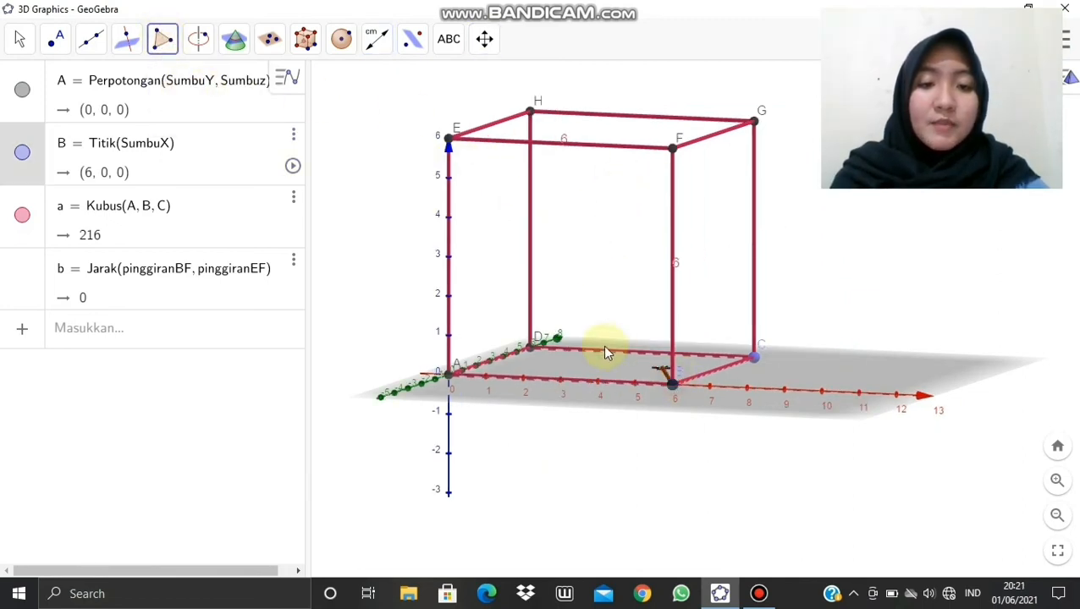
click(535, 343)
click(754, 122)
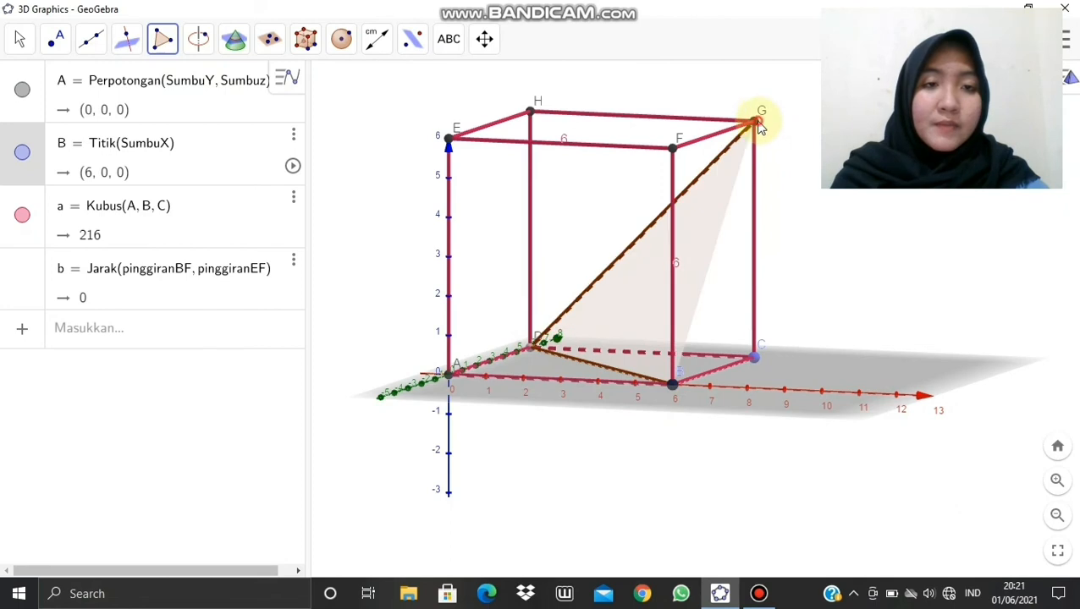
click(673, 385)
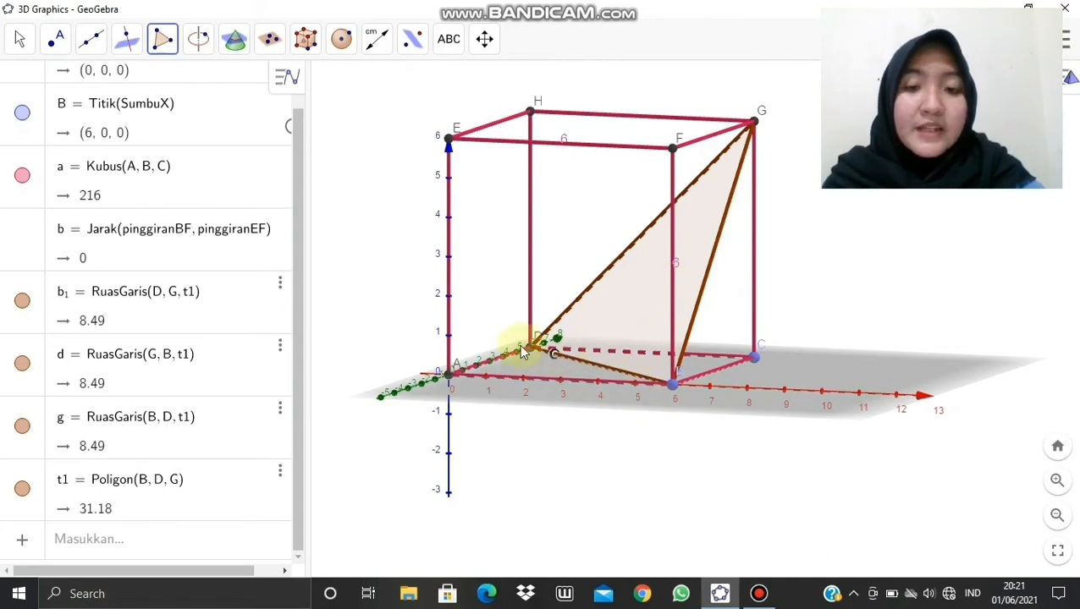
Construct the midpoint between the cube's vertices B and D.
click(55, 39)
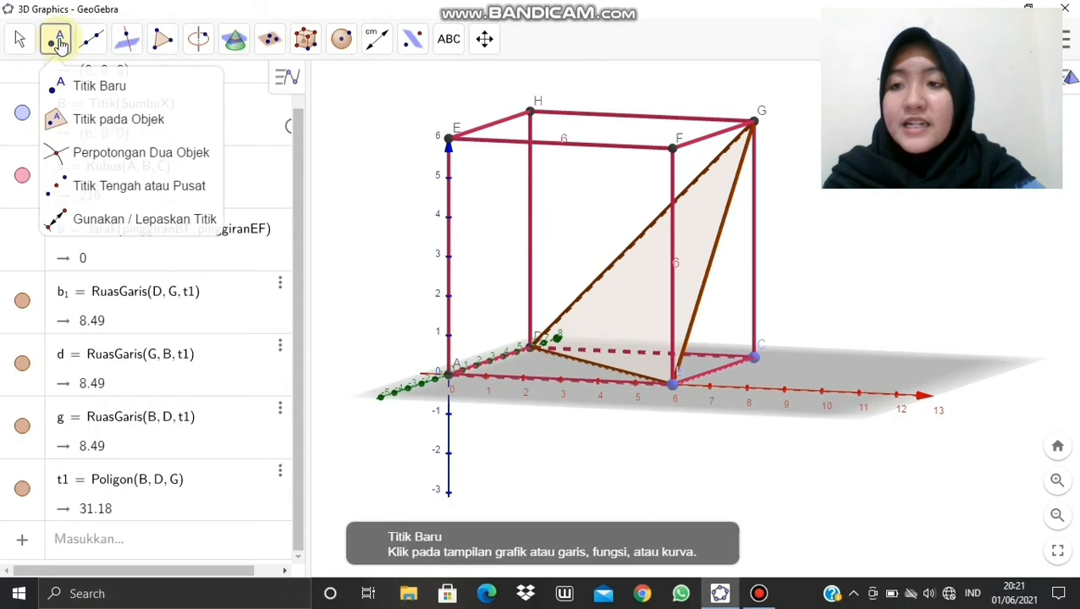
click(114, 198)
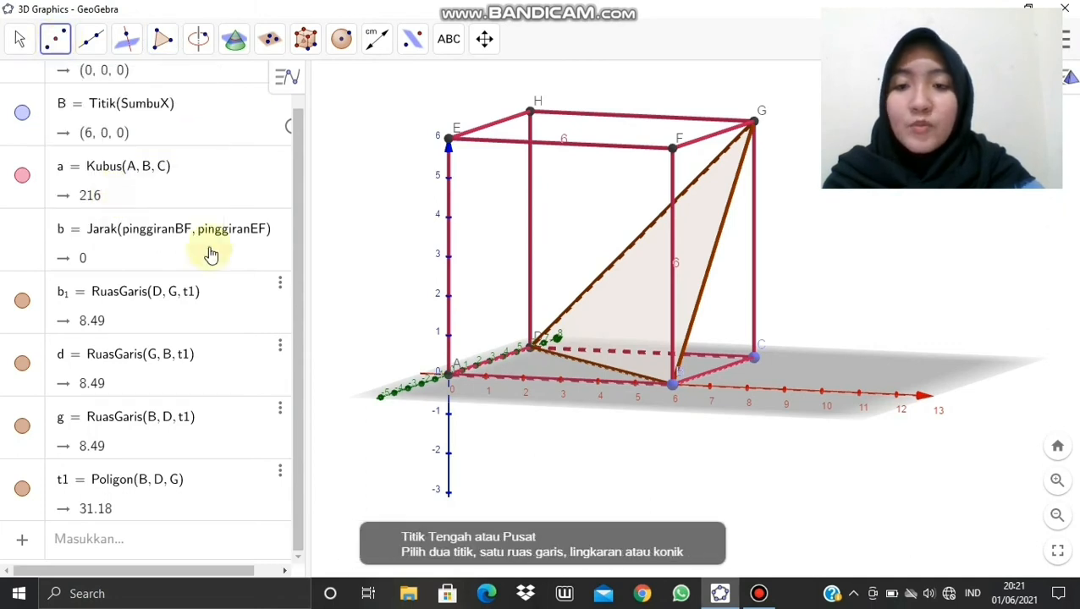
click(675, 391)
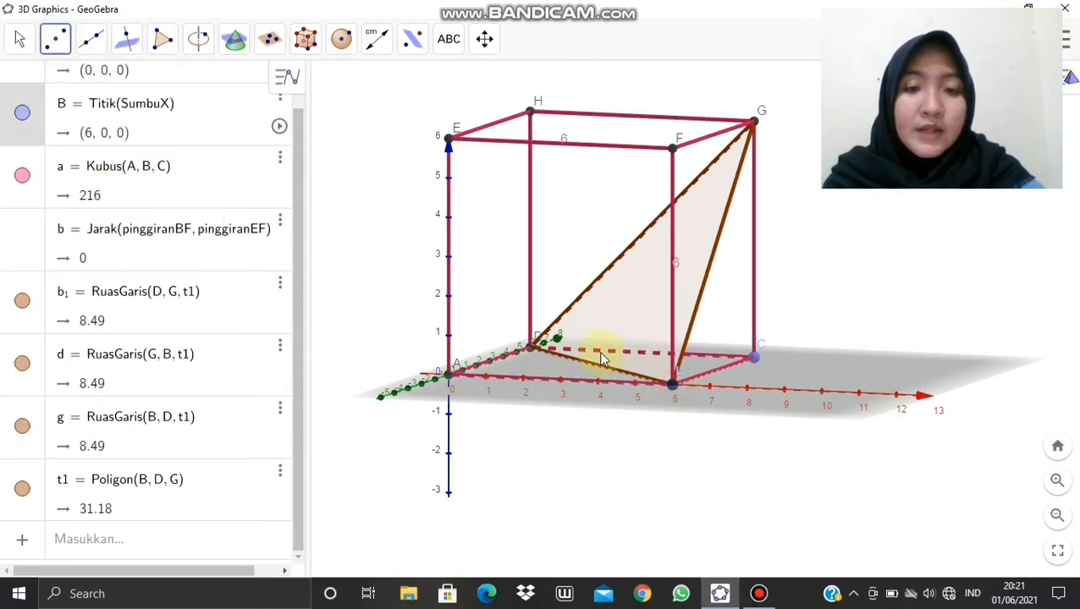
click(531, 352)
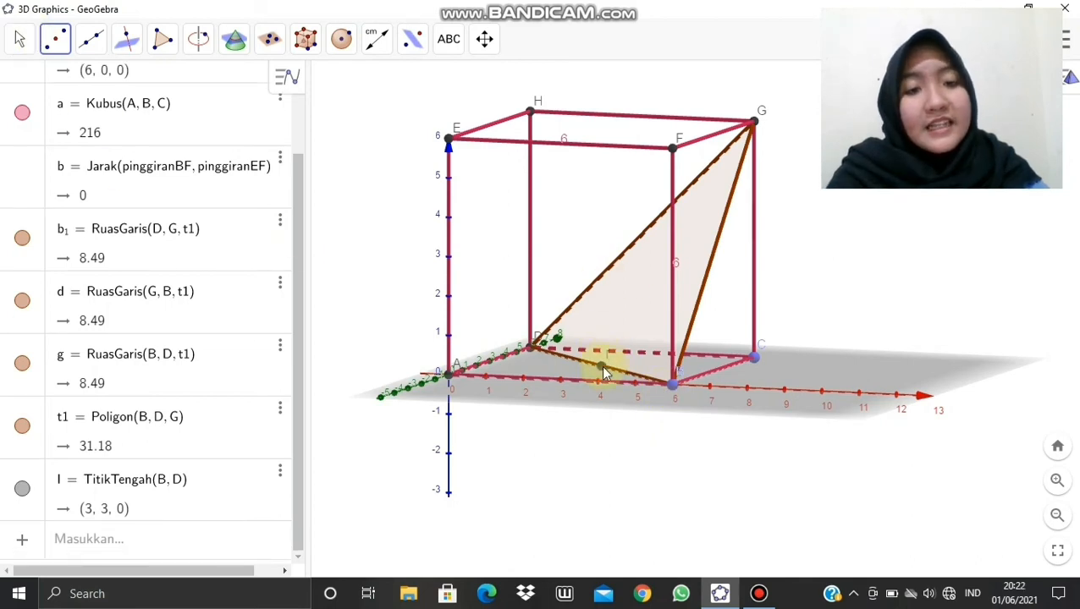
Draw a segment from the midpoint of BD to vertex G and a space diagonal from C to E.
click(91, 39)
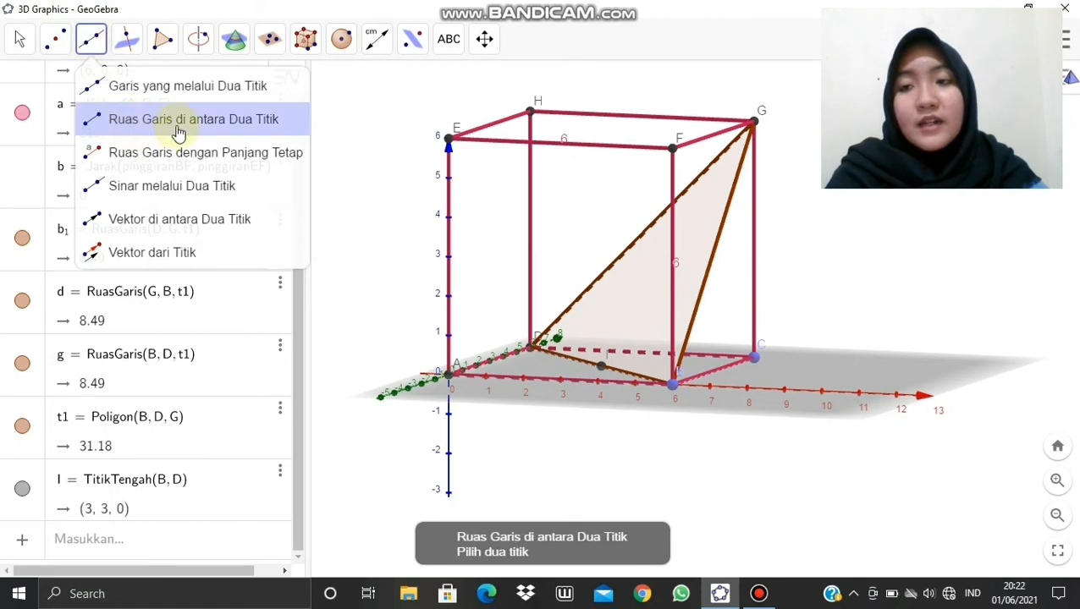
click(193, 125)
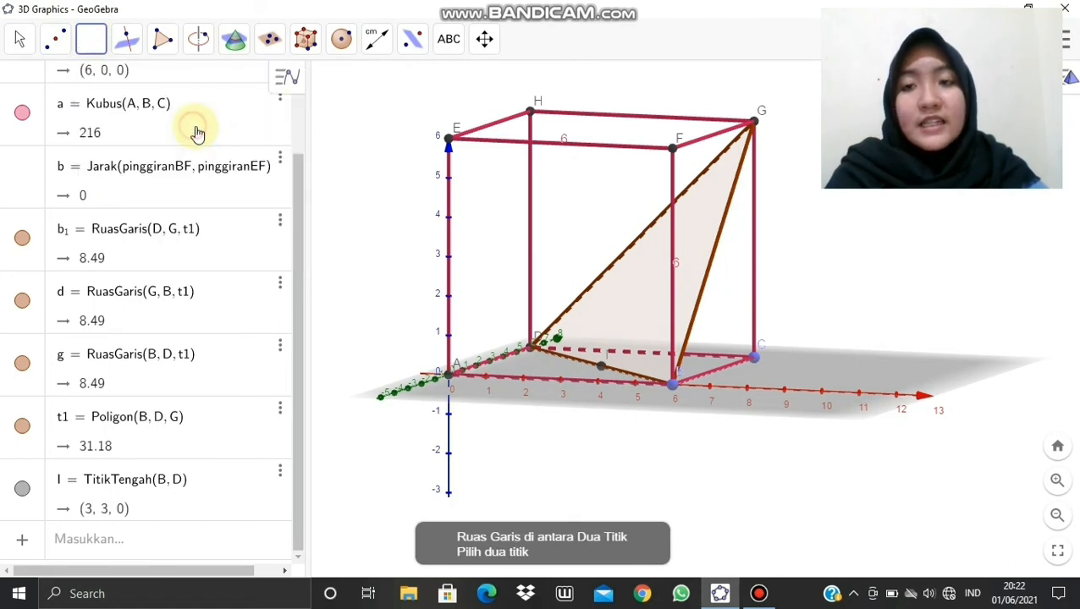
click(602, 370)
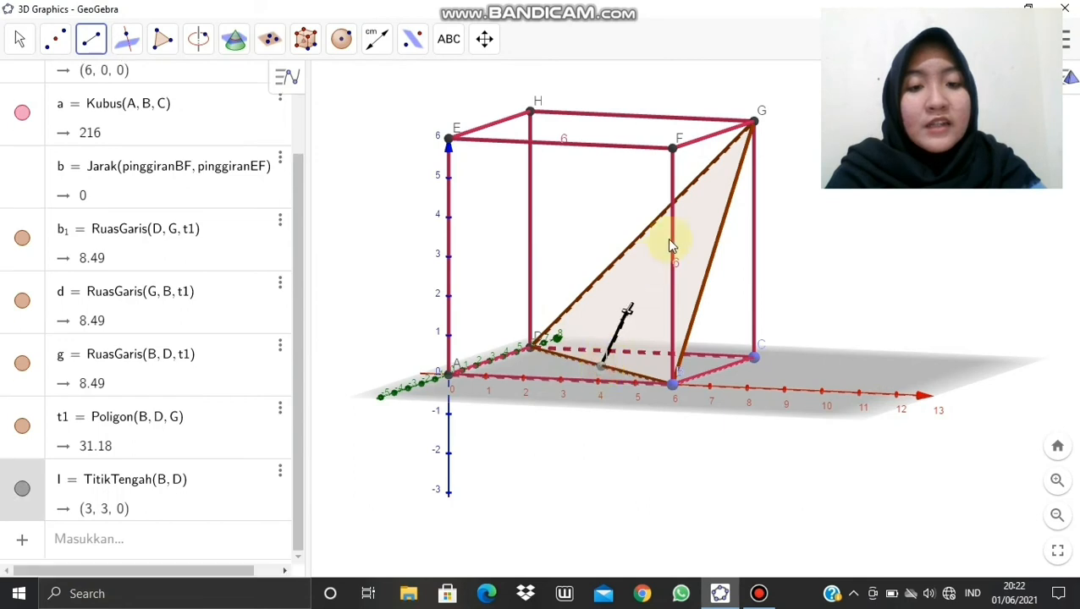
click(753, 122)
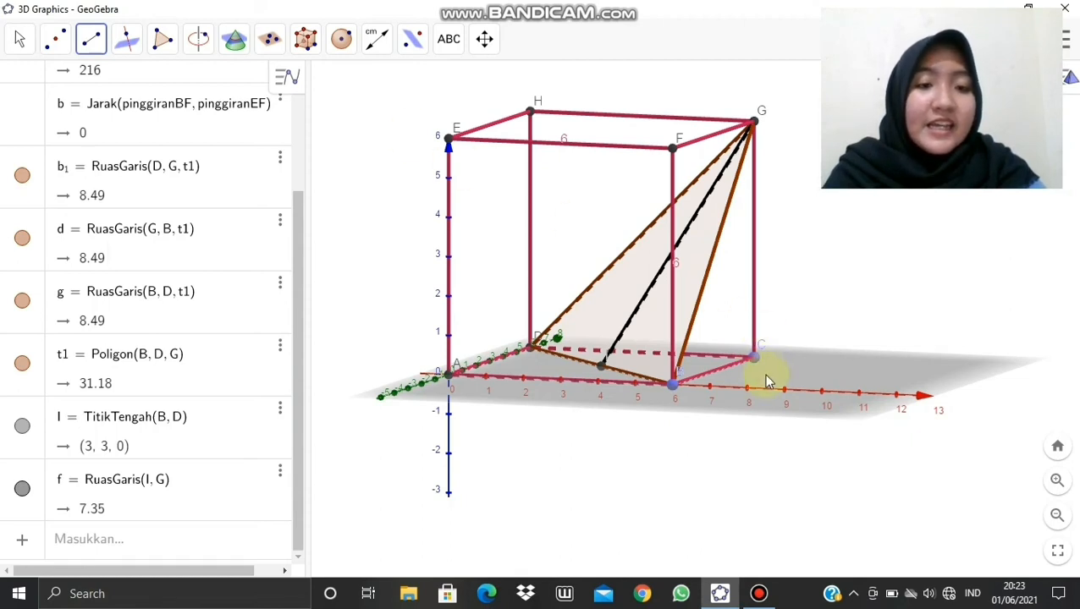
click(754, 360)
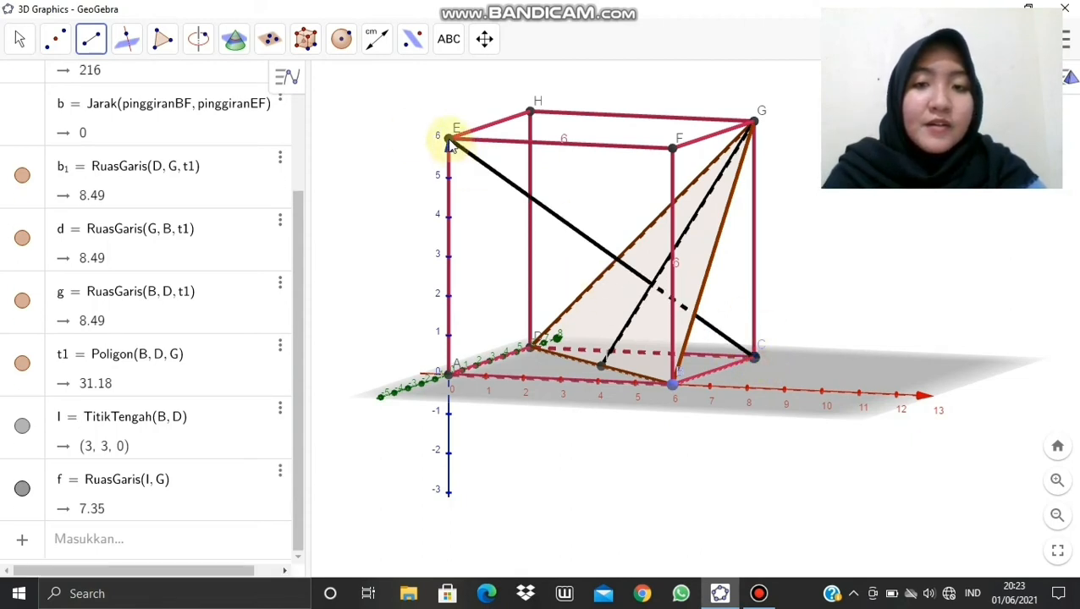
click(450, 140)
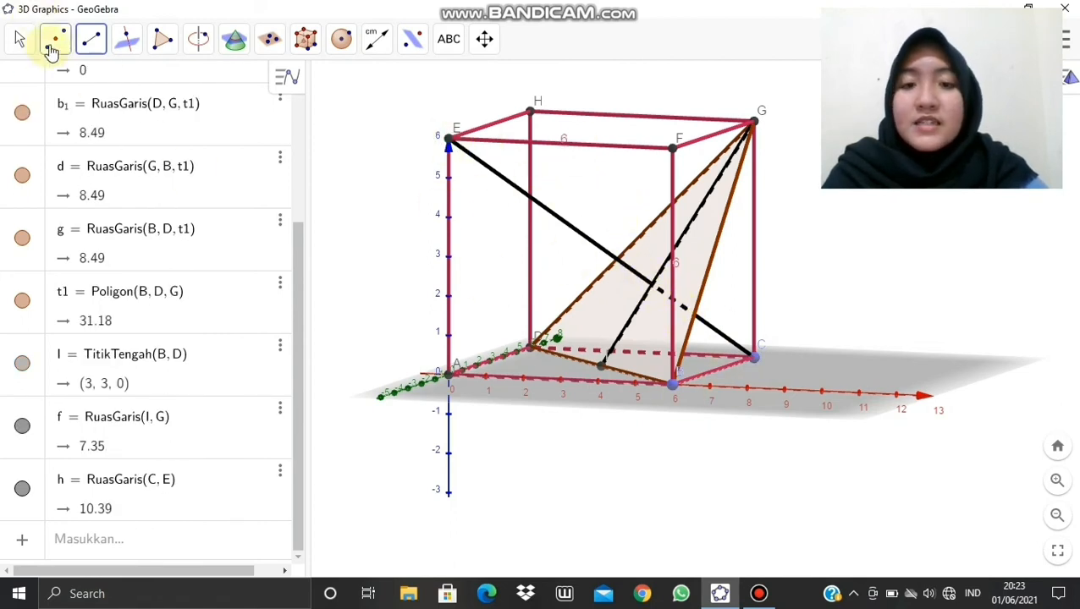
Construct the intersection point of diagonal CE and the segment joining the midpoint of BD to G.
click(51, 48)
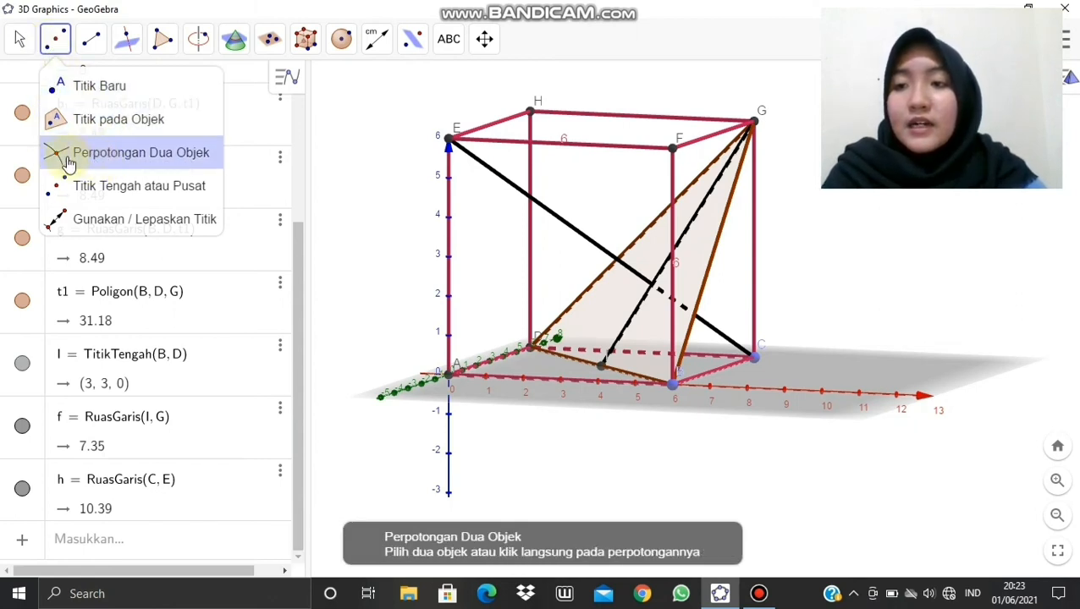
click(138, 161)
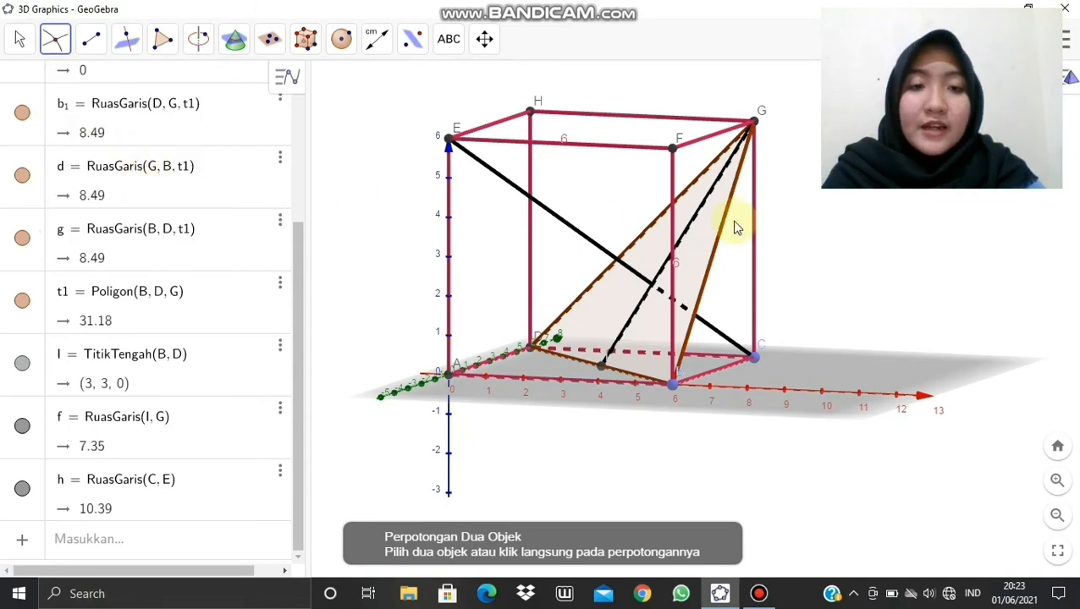
click(690, 230)
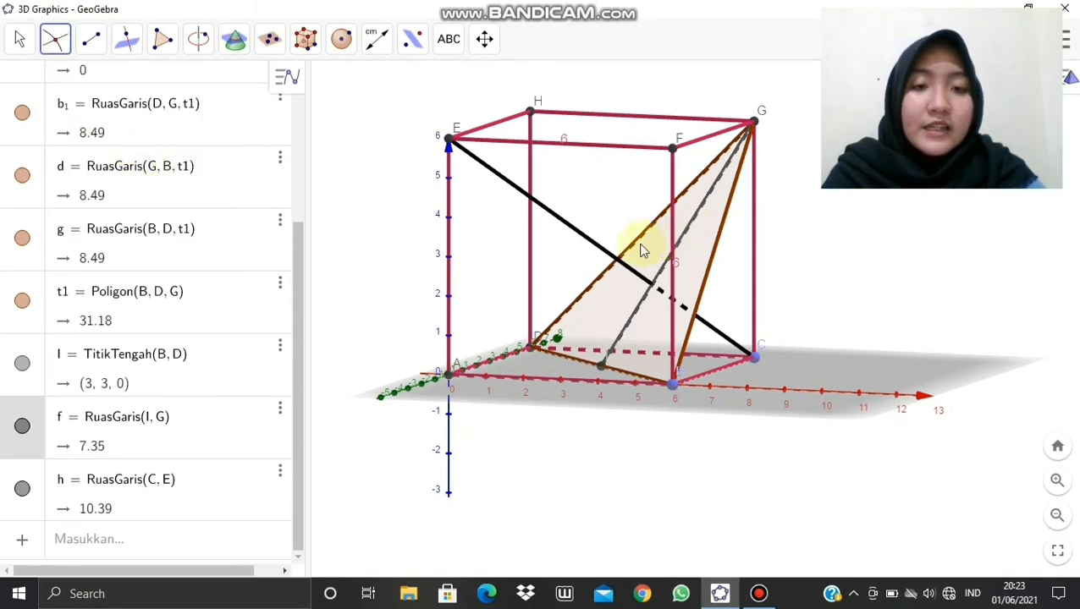
click(607, 254)
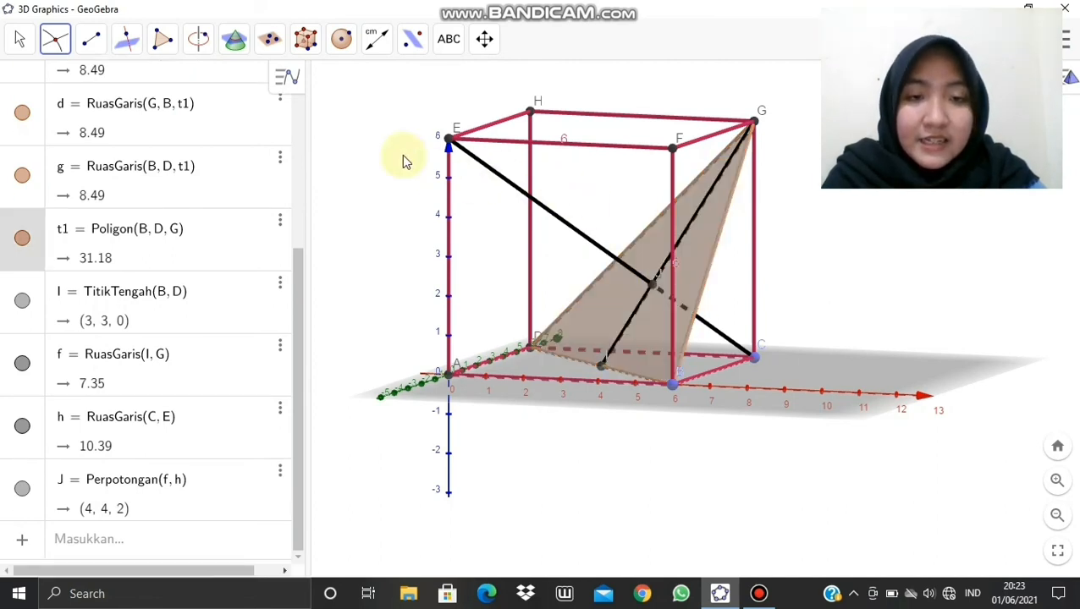
Hide the diagonal segment CE.
click(17, 38)
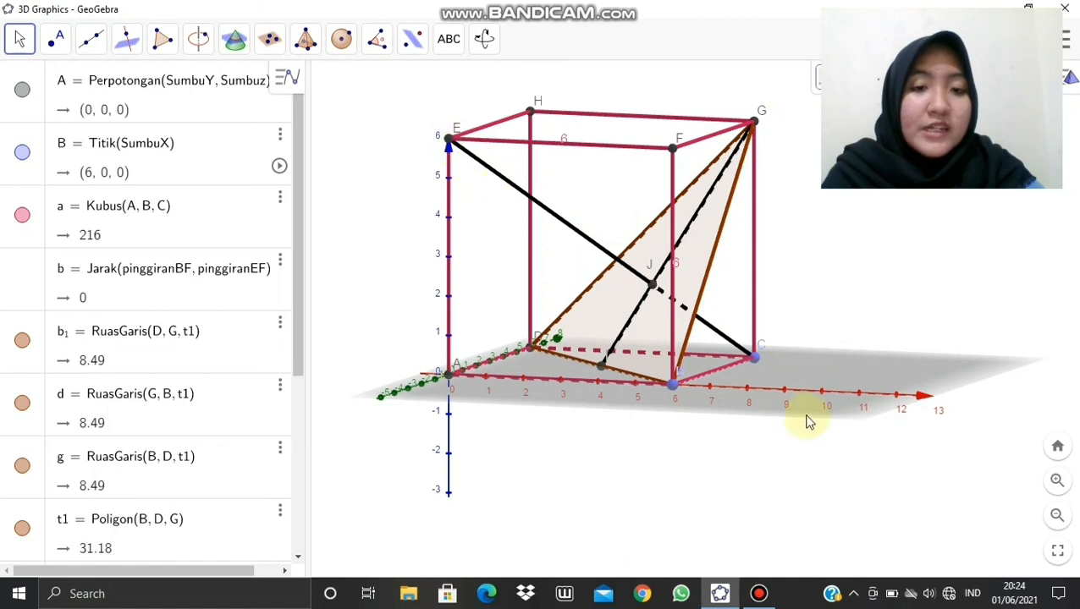
right_click(612, 255)
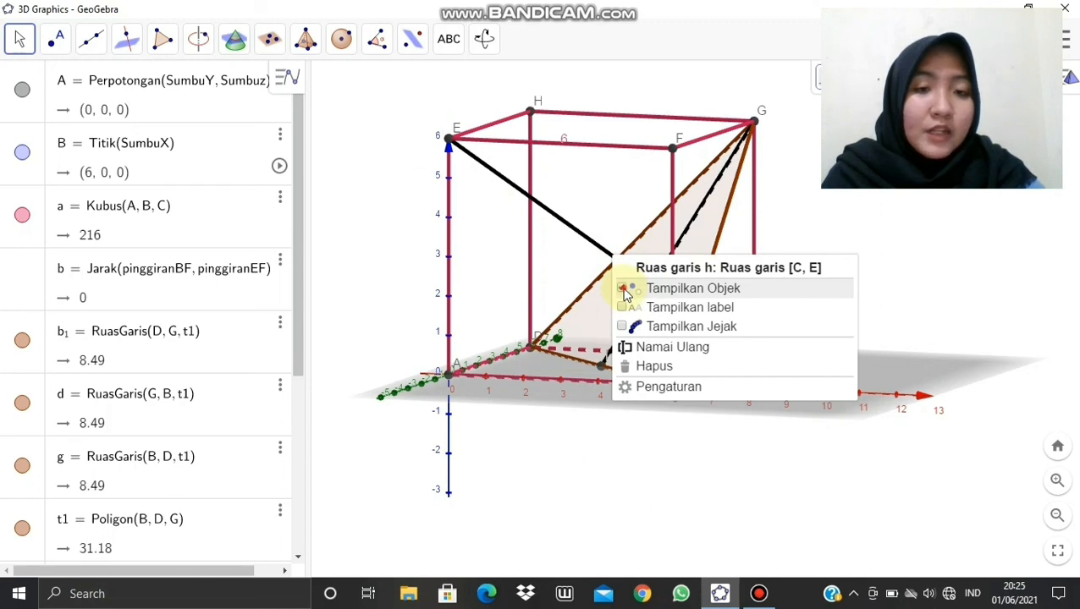
click(625, 290)
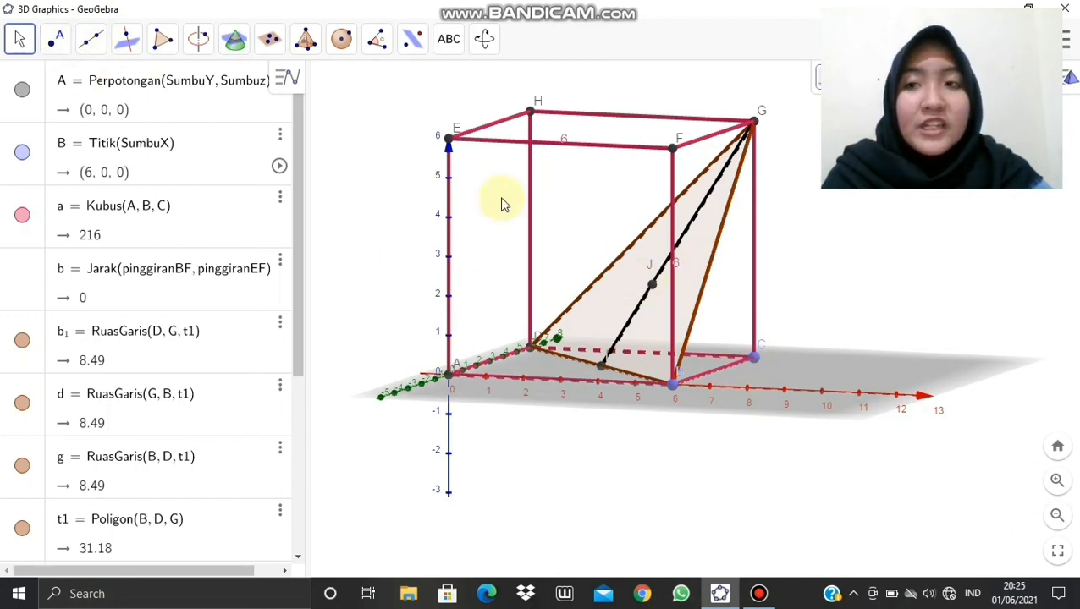
Draw a segment from vertex C to the intersection point J on the triangle.
click(92, 44)
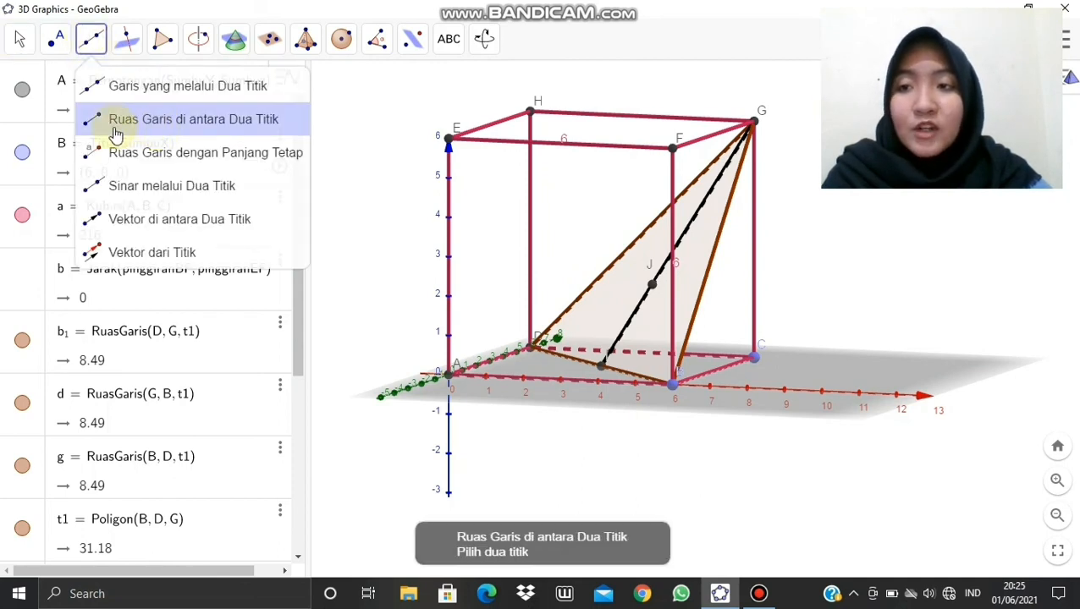
click(214, 126)
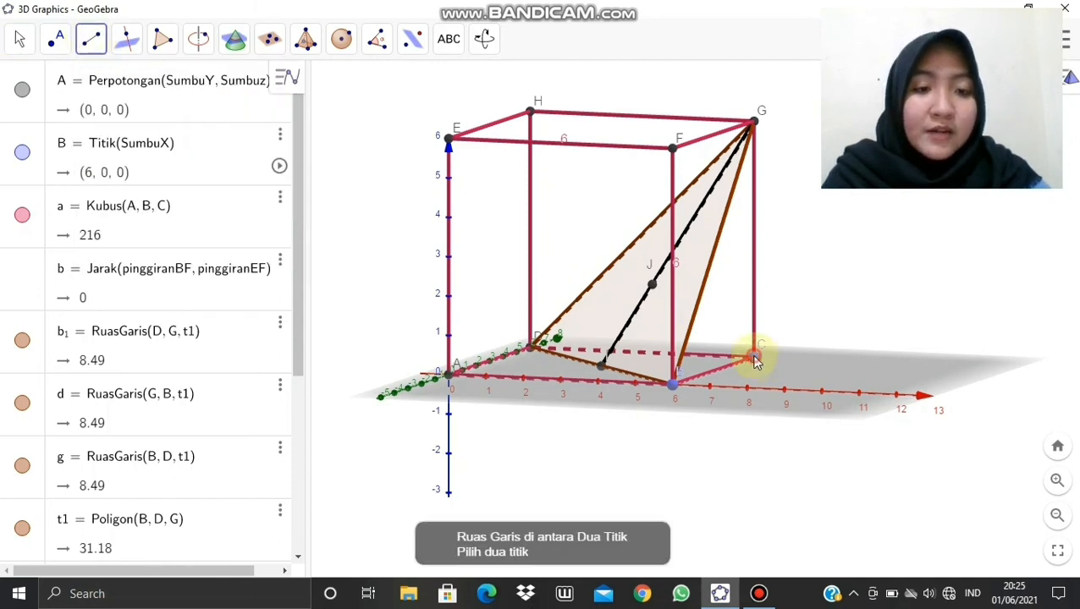
click(756, 357)
click(650, 286)
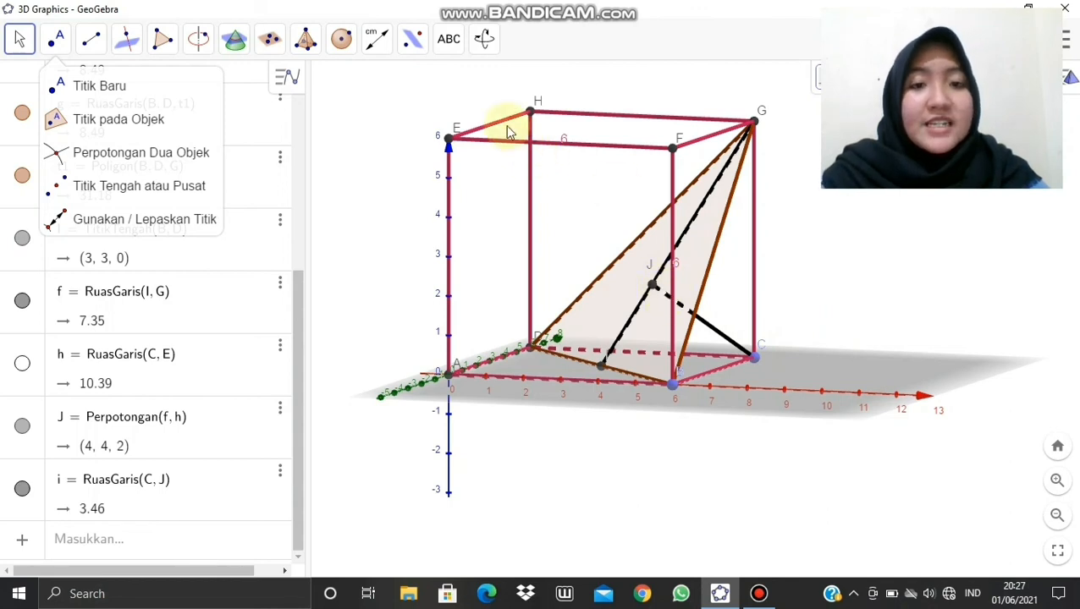
Add a length measurement to segment CJ with the Distance or Length tool.
click(449, 39)
click(305, 39)
mouse_move(377, 39)
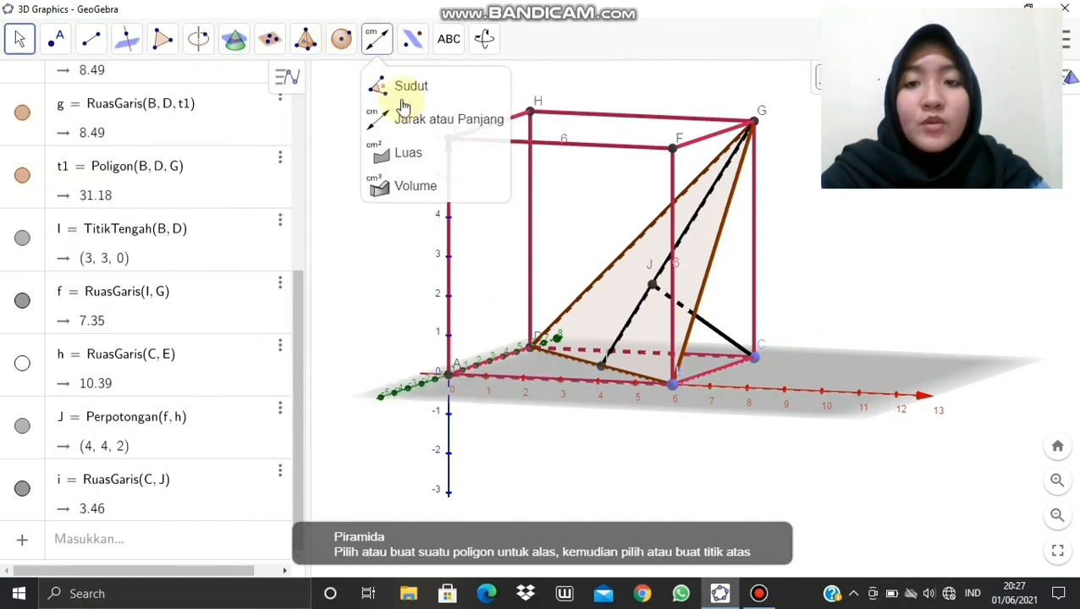
click(421, 127)
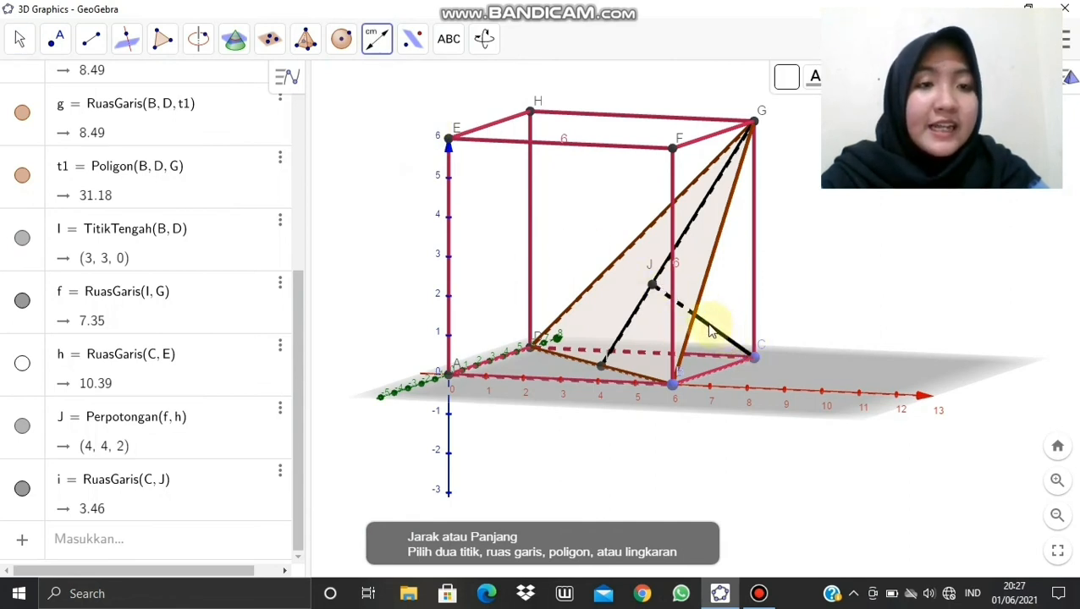
click(710, 328)
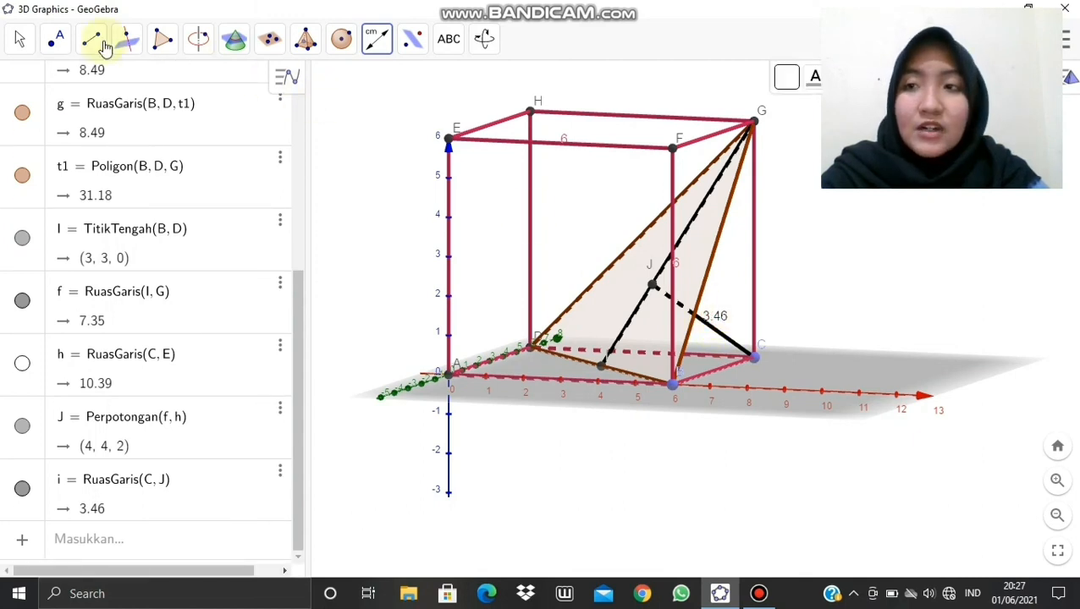
Move the length label of segment CJ slightly upward so it sits clear of the line.
click(18, 46)
click(720, 315)
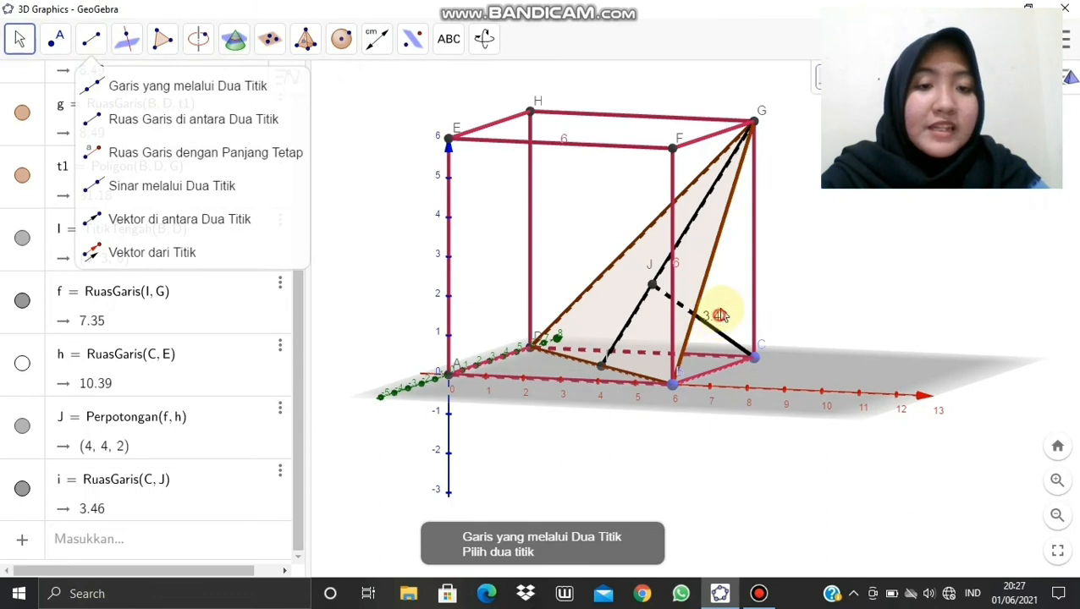
drag(720, 313, 722, 304)
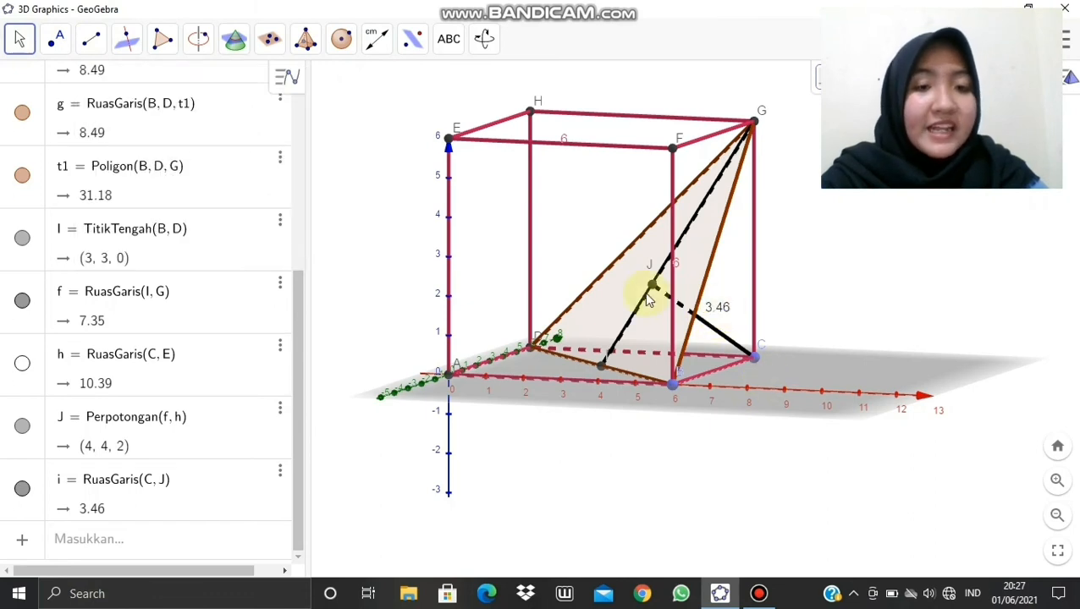